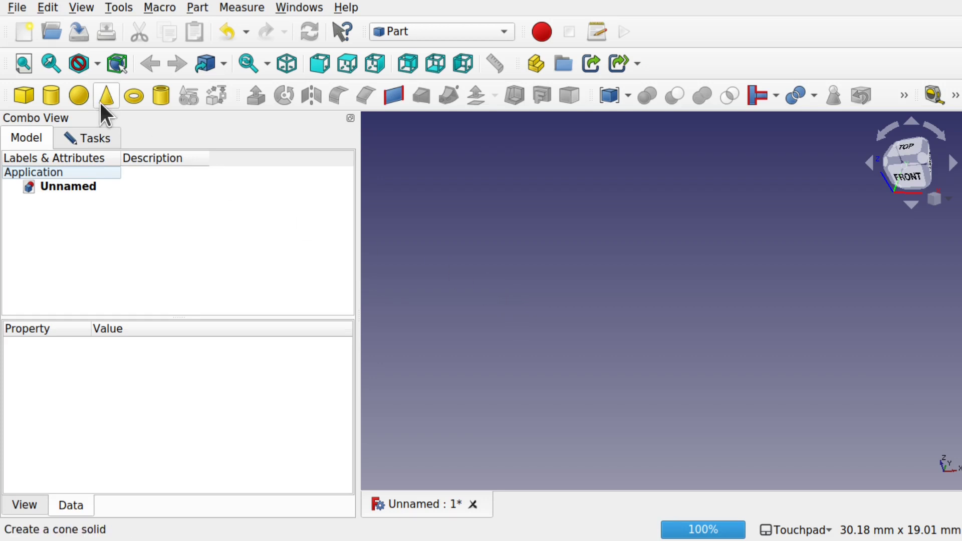
Step: Create a cube solid with default dimensions and show the axis cross at the origin
{"action": "left_click", "coordinate": [25, 101]}
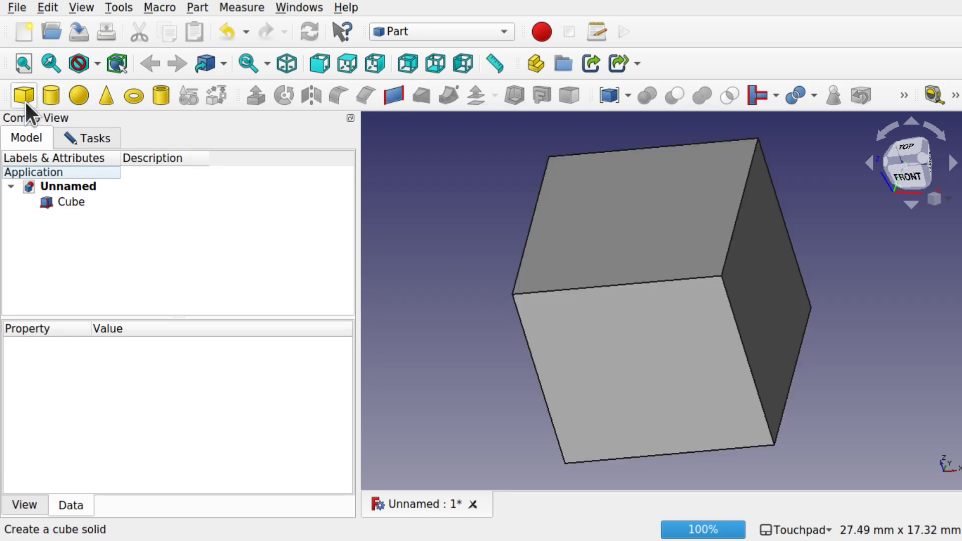
{"action": "left_click", "coordinate": [83, 8]}
{"action": "left_click", "coordinate": [111, 239]}
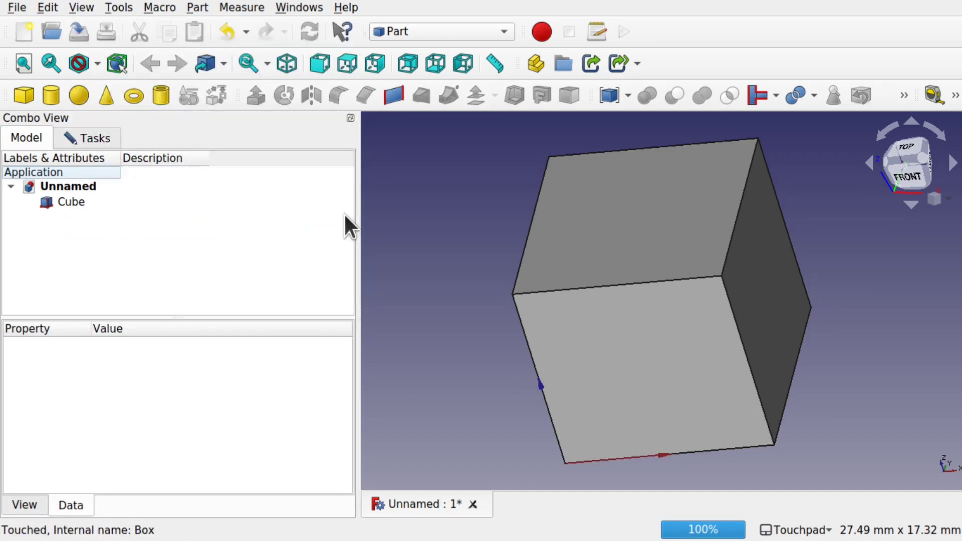
Step: Start Transform on the cube and move it 4 mm along the X axis with the manipulator arrow
{"action": "scroll", "coordinate": [617, 381], "scroll_direction": "down", "scroll_amount": 3}
{"action": "scroll", "coordinate": [616, 380], "scroll_direction": "up", "scroll_amount": 1}
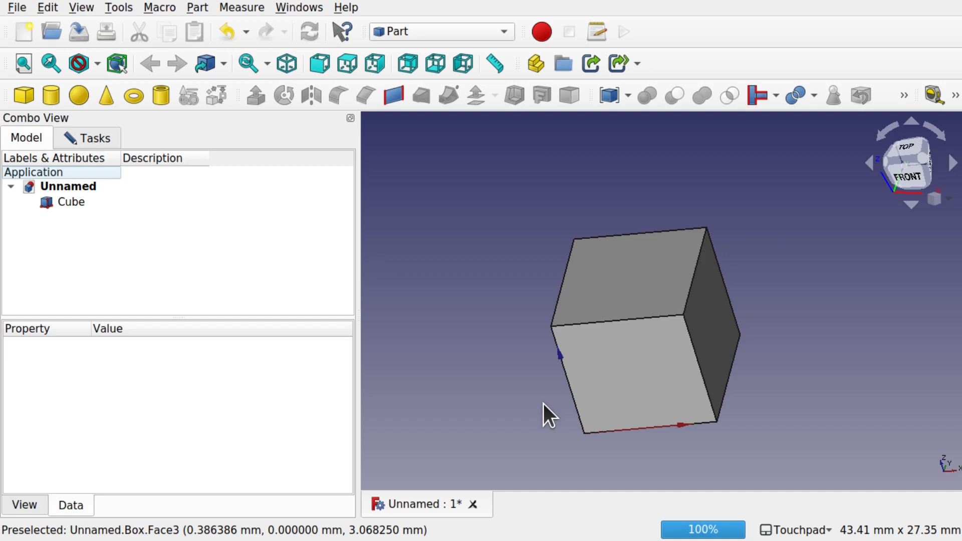
{"action": "left_click_drag", "start_coordinate": [546, 403], "coordinate": [645, 295], "text": "shift"}
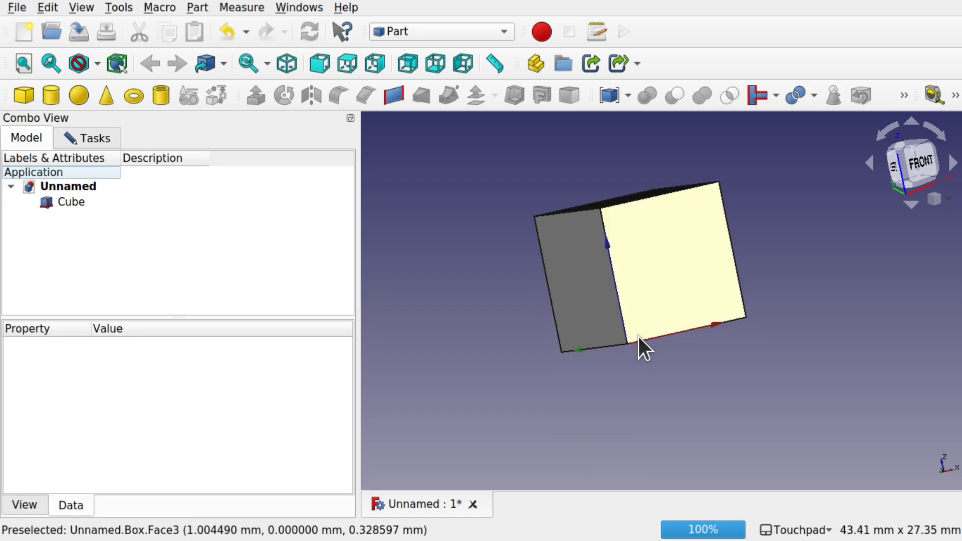
{"action": "left_click_drag", "start_coordinate": [638, 337], "coordinate": [611, 316]}
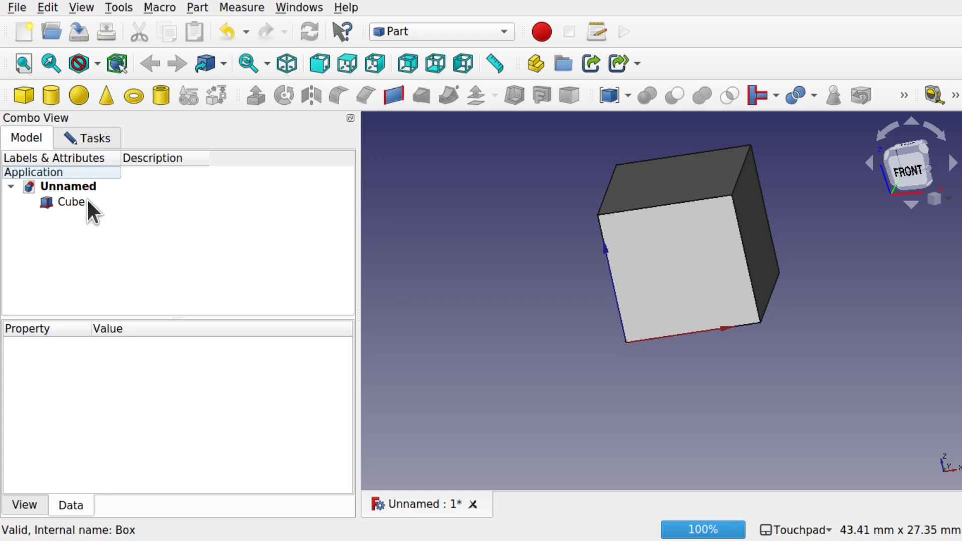
{"action": "left_click", "coordinate": [72, 199]}
{"action": "right_click", "coordinate": [72, 199]}
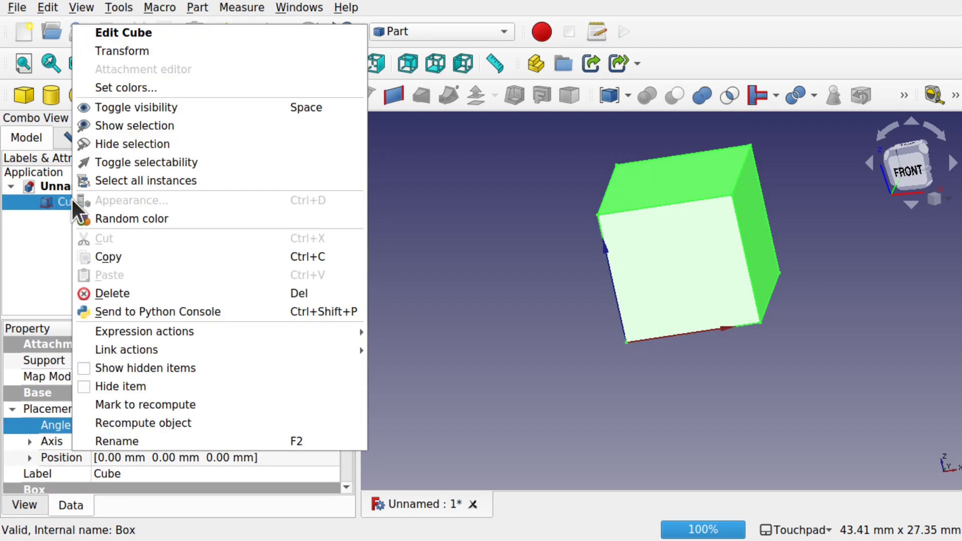
{"action": "left_click", "coordinate": [152, 51]}
{"action": "left_click_drag", "start_coordinate": [720, 327], "coordinate": [782, 255]}
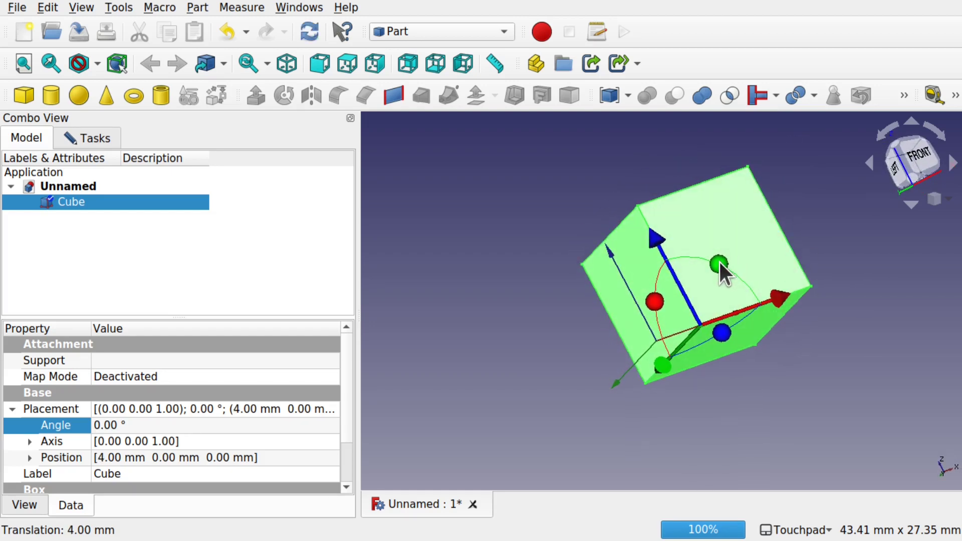
Step: Try rotating the cube about its Y axis with the manipulator's rotation handle, ending at 0°
{"action": "left_click_drag", "start_coordinate": [720, 266], "coordinate": [706, 296]}
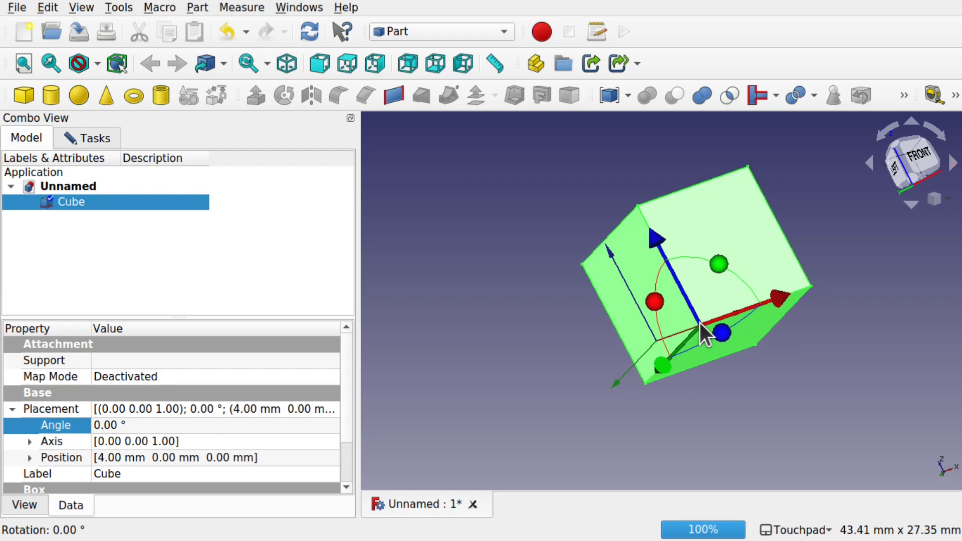
{"action": "left_click_drag", "start_coordinate": [787, 280], "coordinate": [667, 380], "text": "alt"}
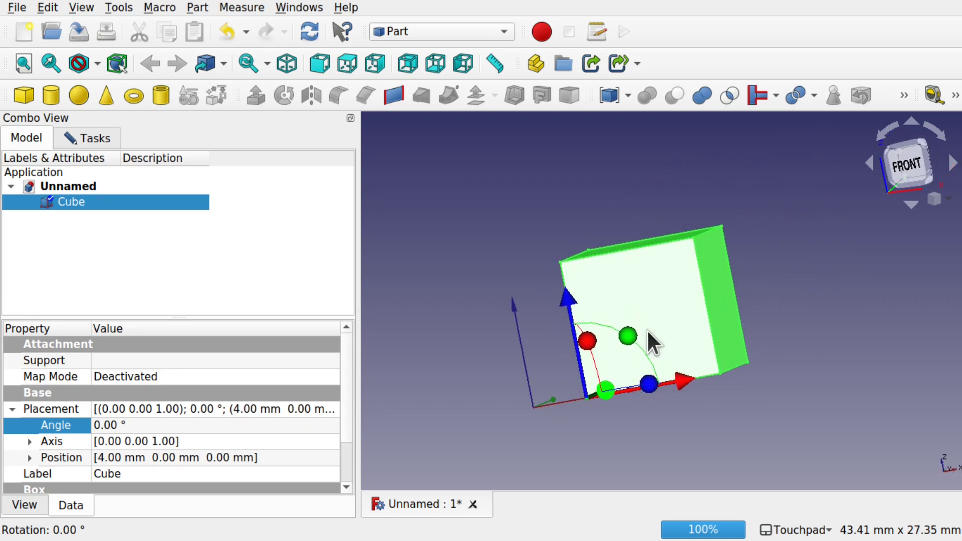
{"action": "left_click_drag", "start_coordinate": [648, 329], "coordinate": [666, 353]}
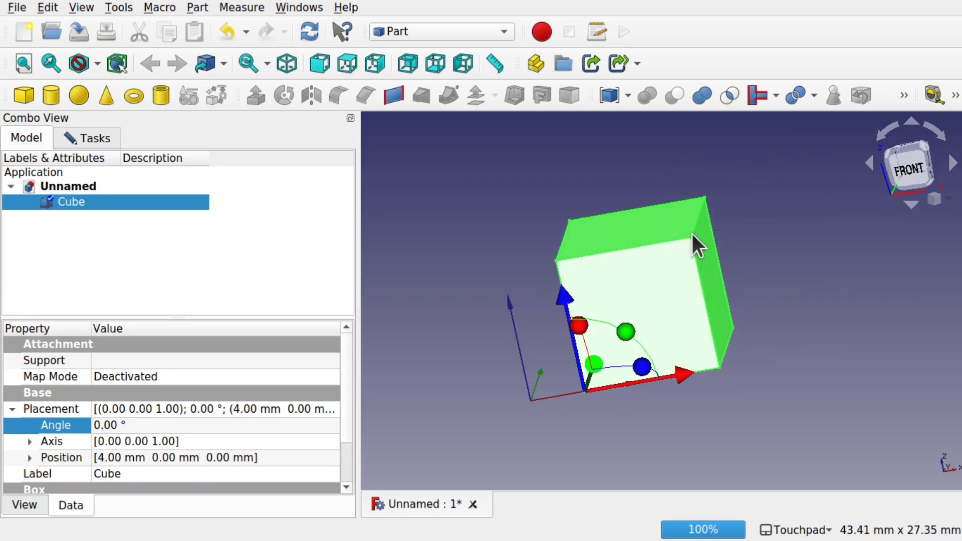
{"action": "left_click_drag", "start_coordinate": [740, 275], "coordinate": [726, 285]}
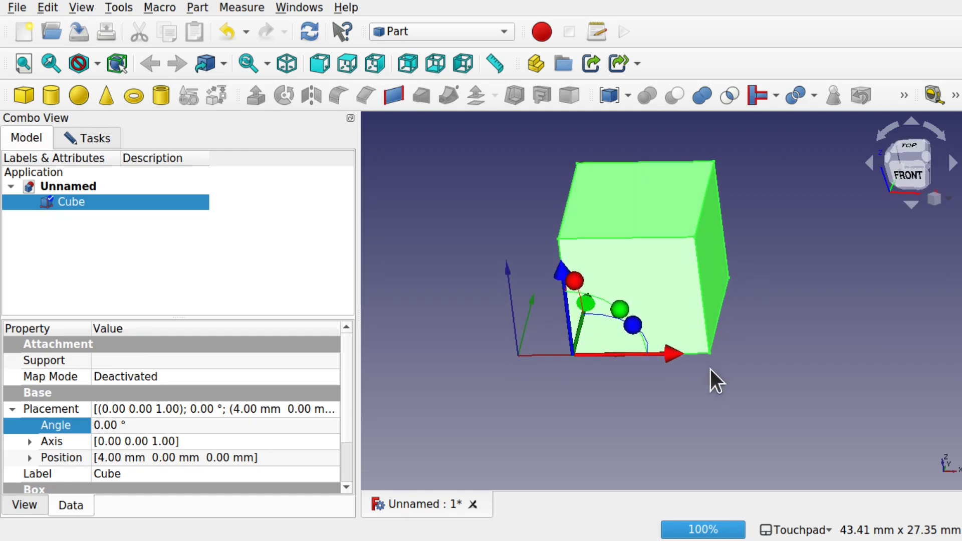
{"action": "left_click_drag", "start_coordinate": [682, 216], "coordinate": [681, 291]}
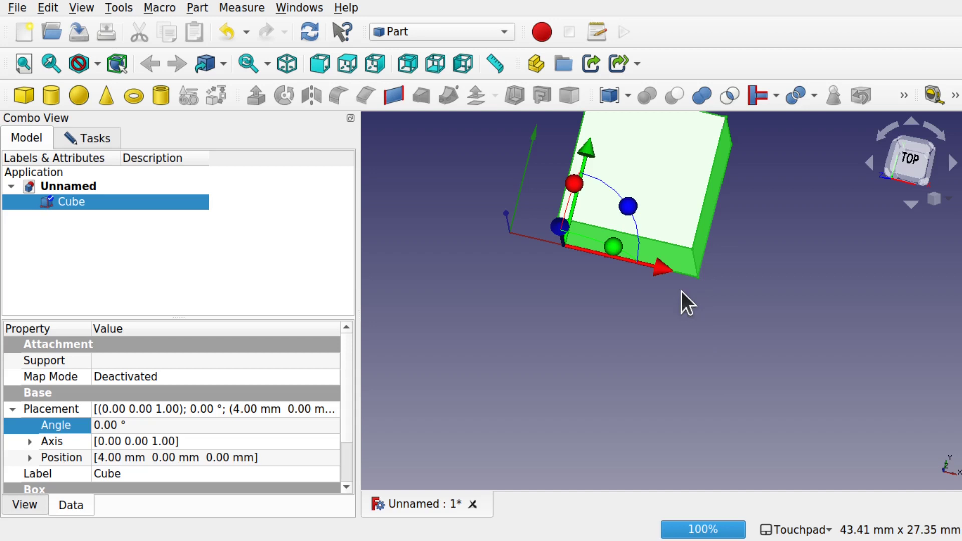
{"action": "left_click_drag", "start_coordinate": [623, 296], "coordinate": [645, 228], "text": "alt"}
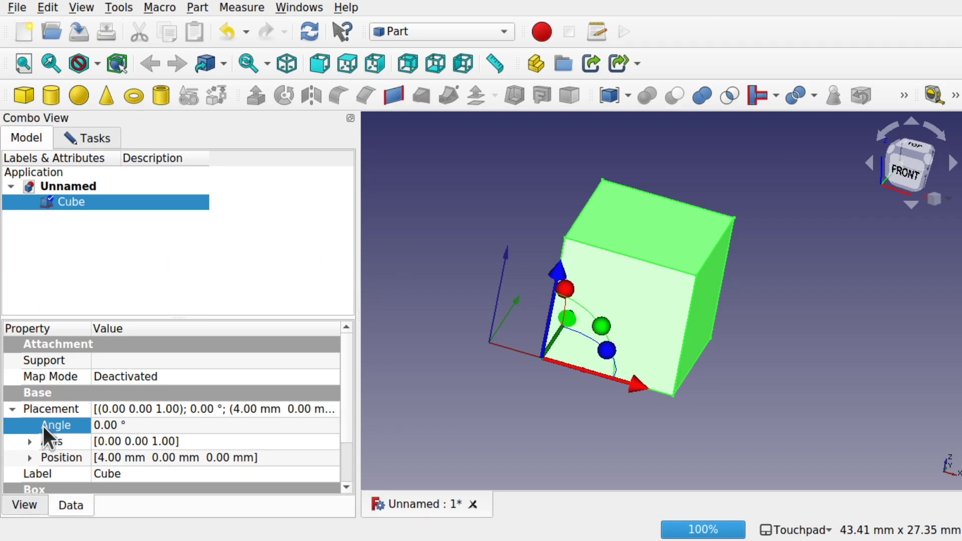
Step: Expand the rotation axis in the cube's placement properties and set its x component to 45
{"action": "left_click", "coordinate": [30, 441]}
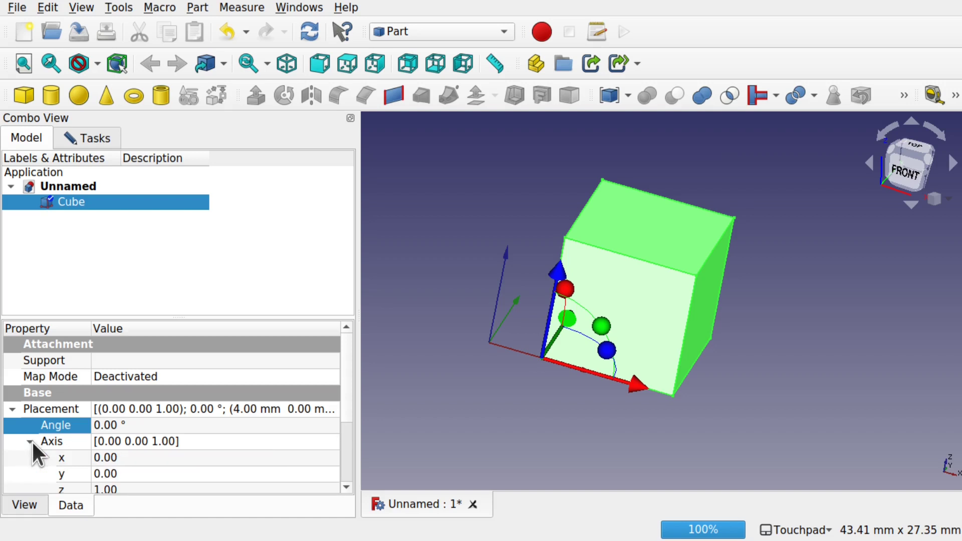
{"action": "left_click", "coordinate": [346, 487]}
{"action": "left_click", "coordinate": [346, 487]}
{"action": "left_click", "coordinate": [346, 487]}
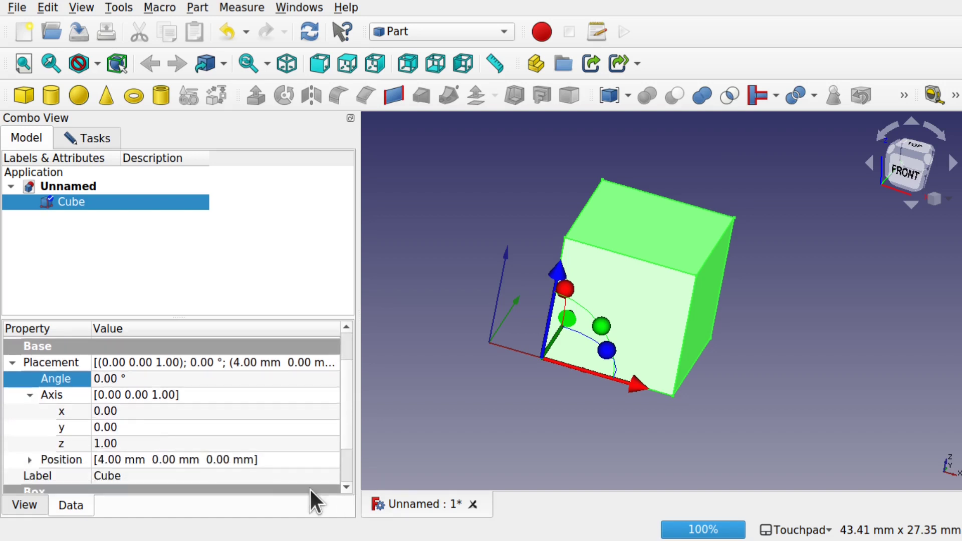
{"action": "left_click", "coordinate": [130, 413]}
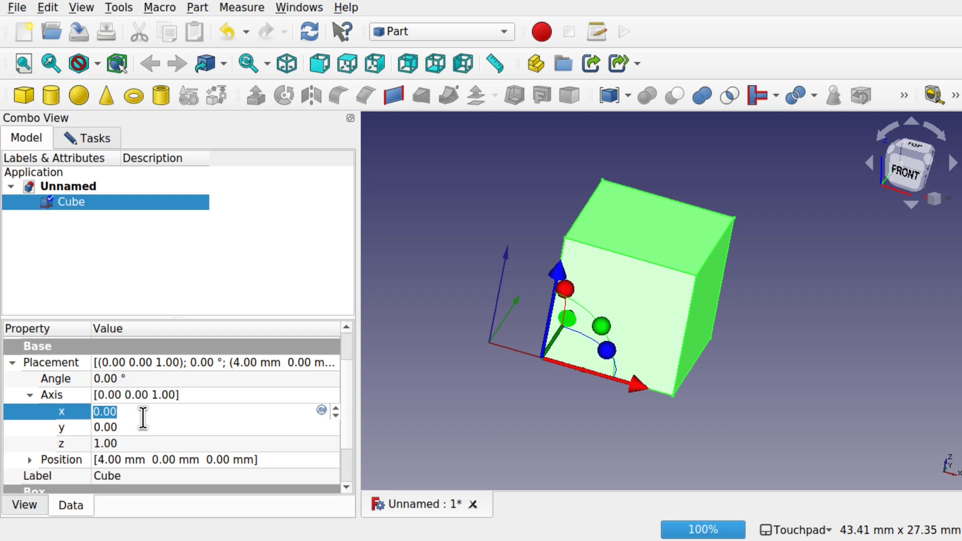
{"action": "type", "text": "45"}
Step: Leave the cube's transform edit mode and set the y and z components of its placement axis to 45
{"action": "left_click", "coordinate": [146, 426]}
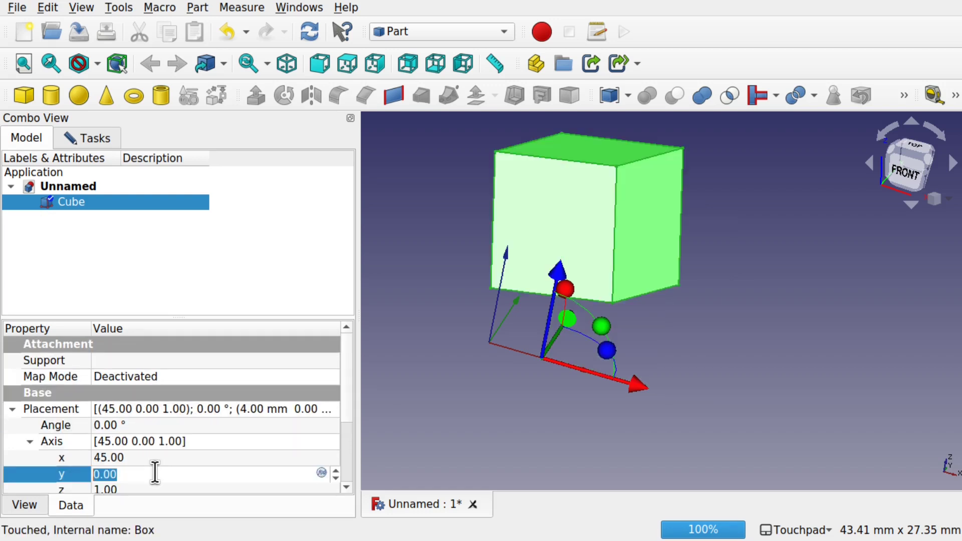
{"action": "left_click", "coordinate": [48, 7]}
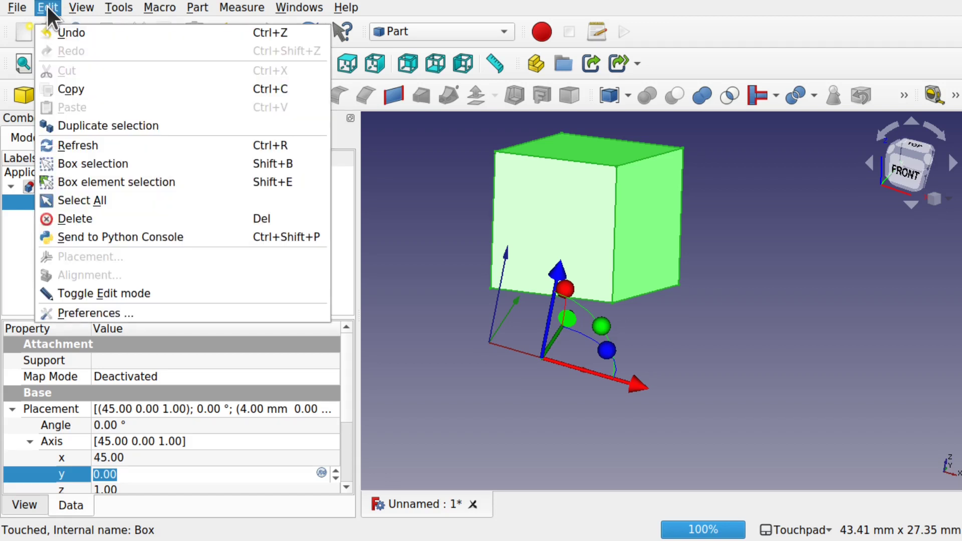
{"action": "left_click", "coordinate": [123, 296]}
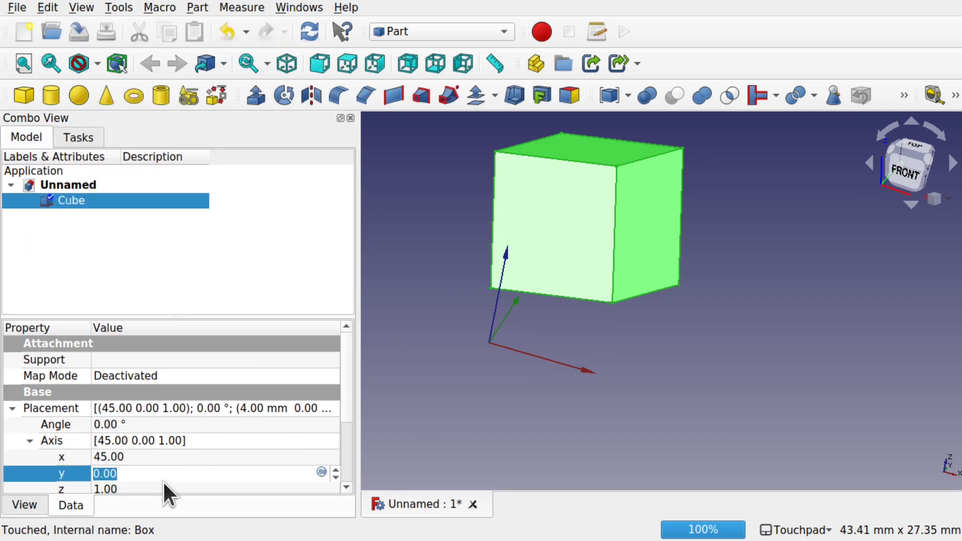
{"action": "type", "text": "45"}
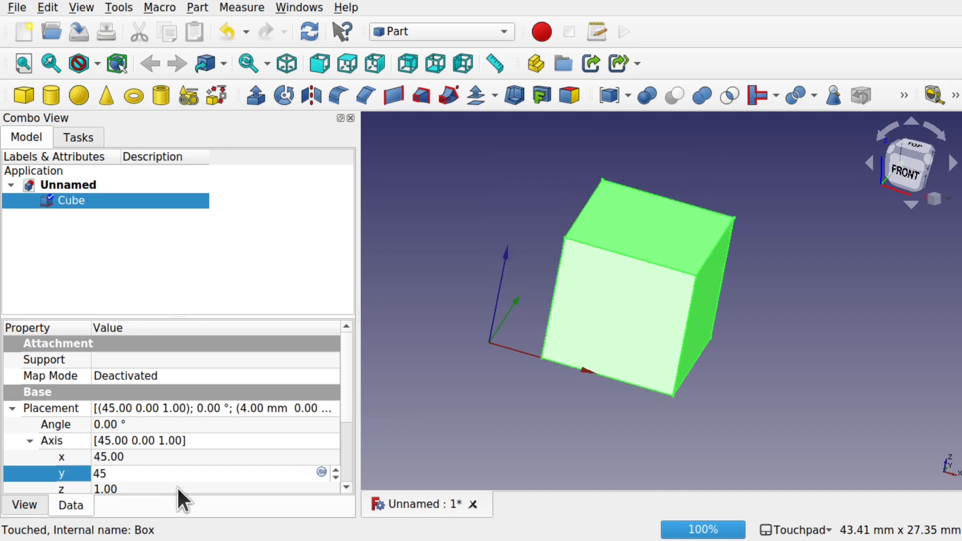
{"action": "left_click", "coordinate": [176, 486]}
{"action": "type", "text": "45"}
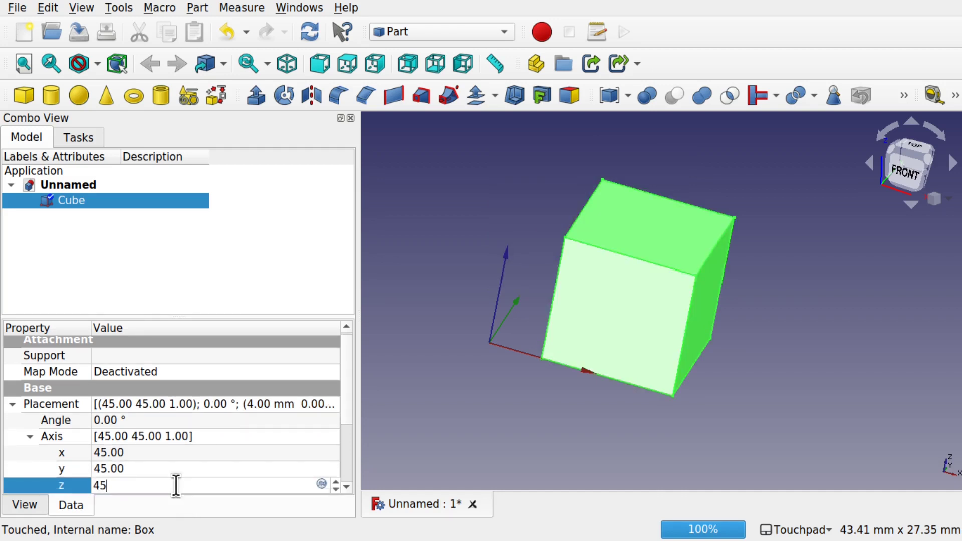
Step: Set the x, y and z components of the cube's placement axis to 0 and deselect the cube
{"action": "left_click", "coordinate": [206, 467]}
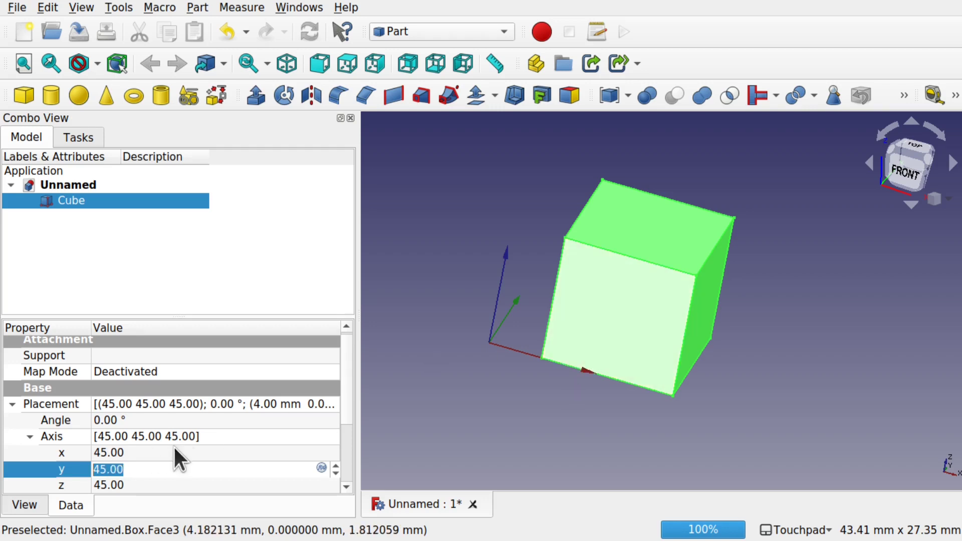
{"action": "left_click", "coordinate": [144, 453]}
{"action": "type", "text": "0"}
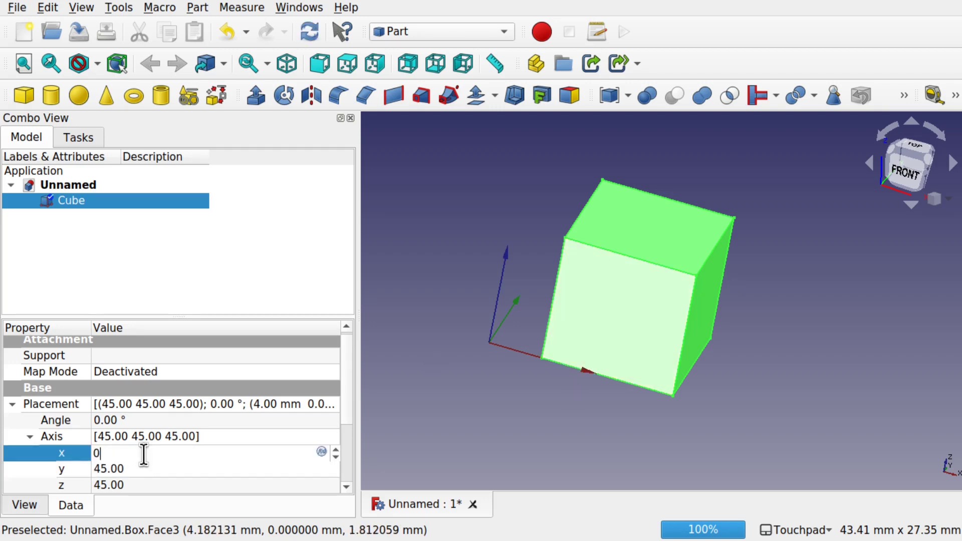
{"action": "left_click", "coordinate": [147, 469]}
{"action": "type", "text": "0"}
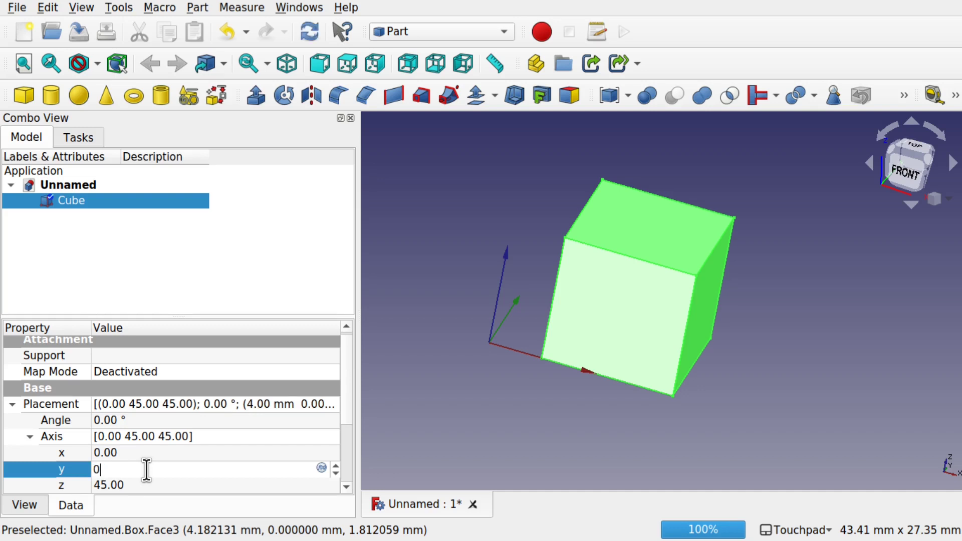
{"action": "left_click", "coordinate": [154, 485]}
{"action": "type", "text": "0"}
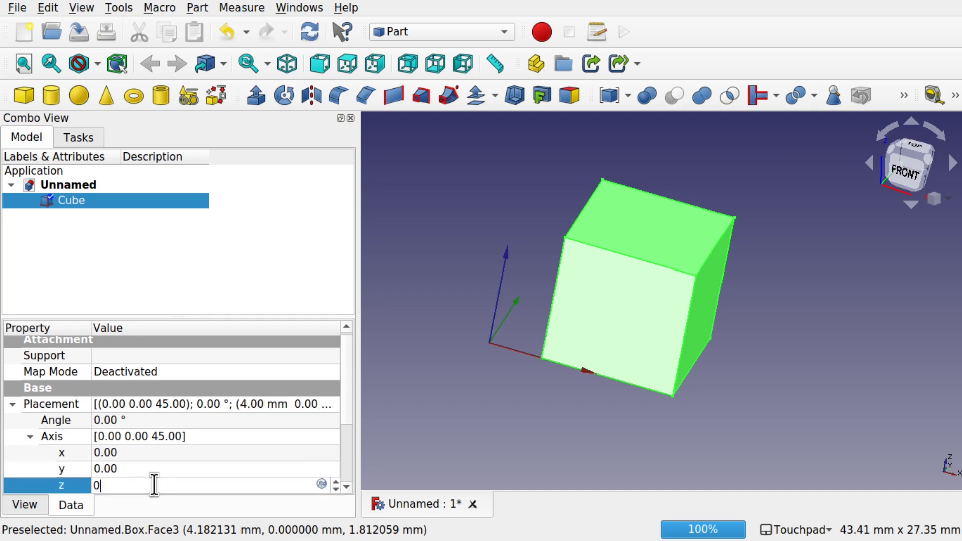
{"action": "left_click", "coordinate": [413, 375]}
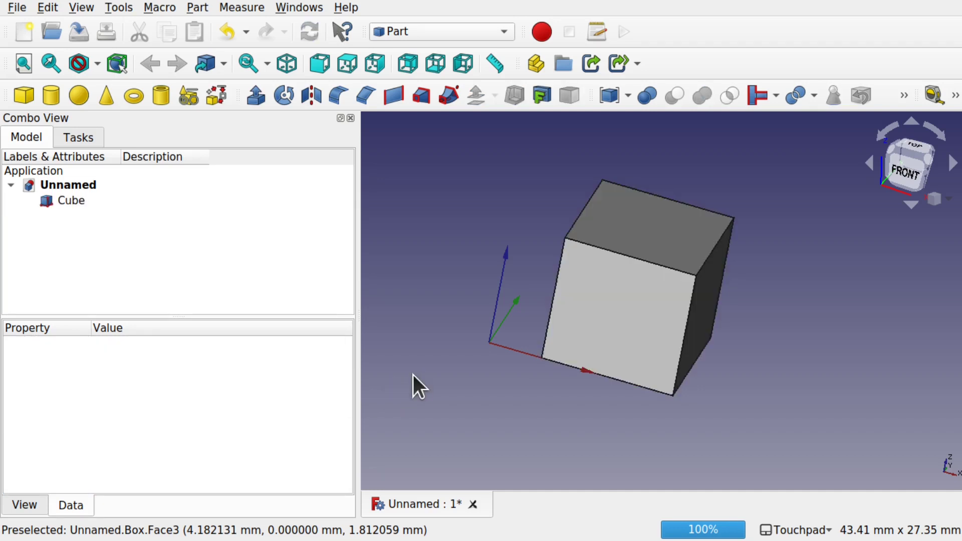
Step: Open the Placement editor for the cube and reset all its placement values
{"action": "left_click", "coordinate": [71, 201]}
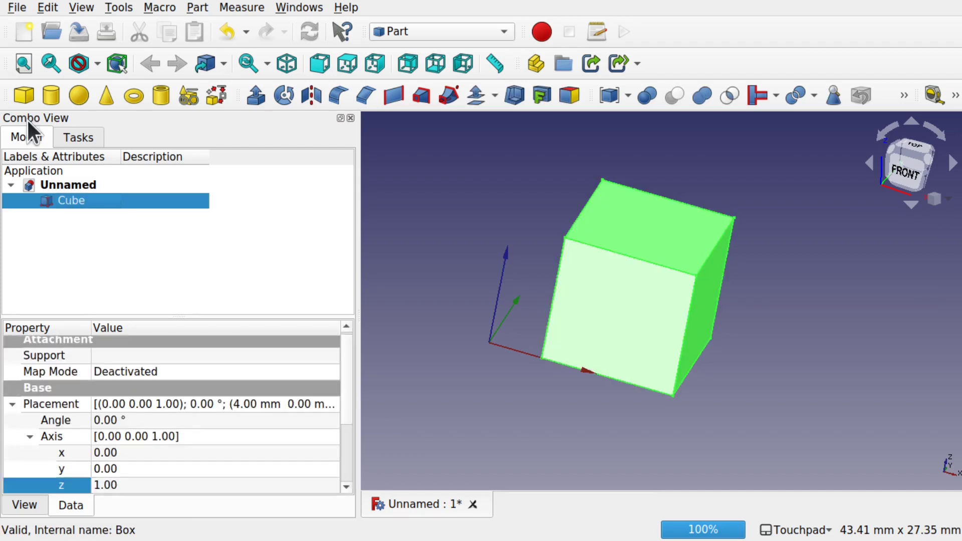
{"action": "left_click", "coordinate": [48, 7]}
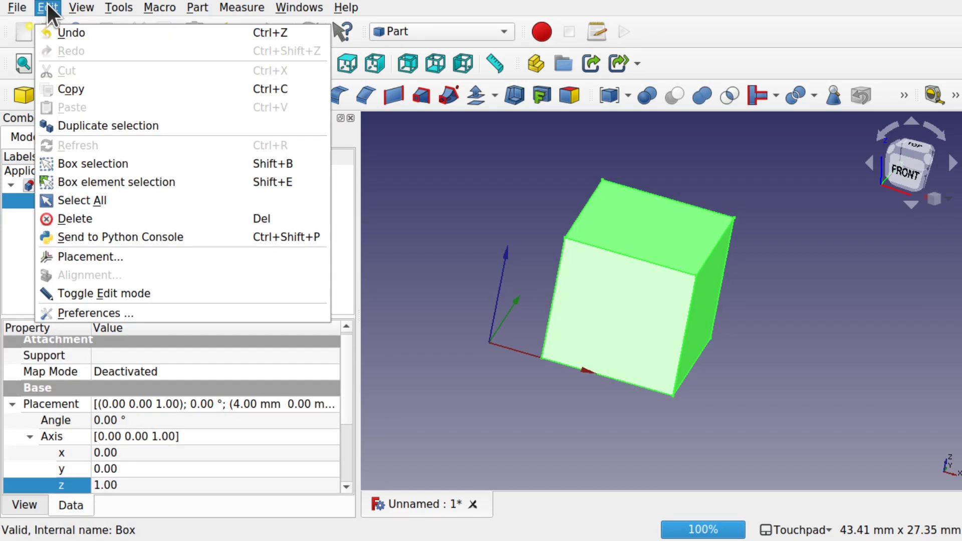
{"action": "left_click", "coordinate": [134, 255]}
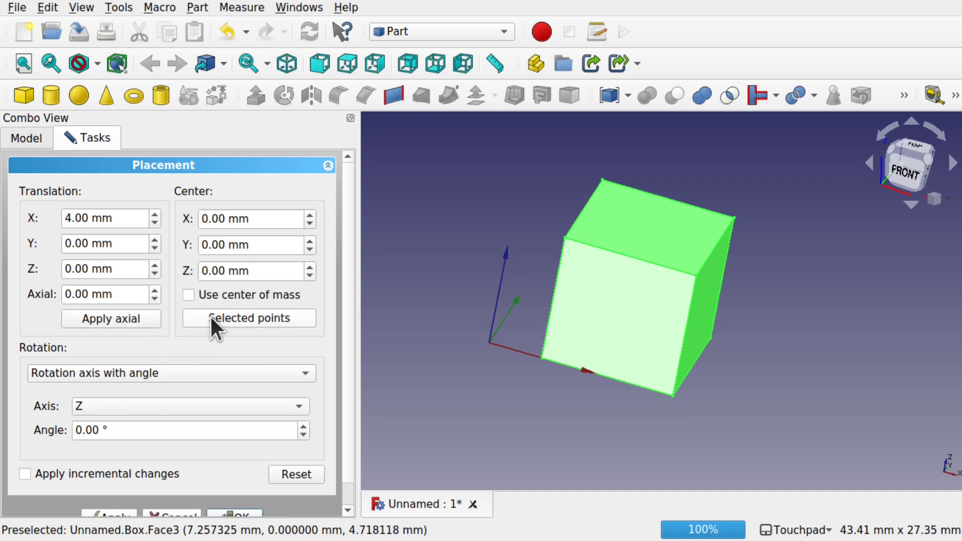
{"action": "left_click", "coordinate": [302, 477]}
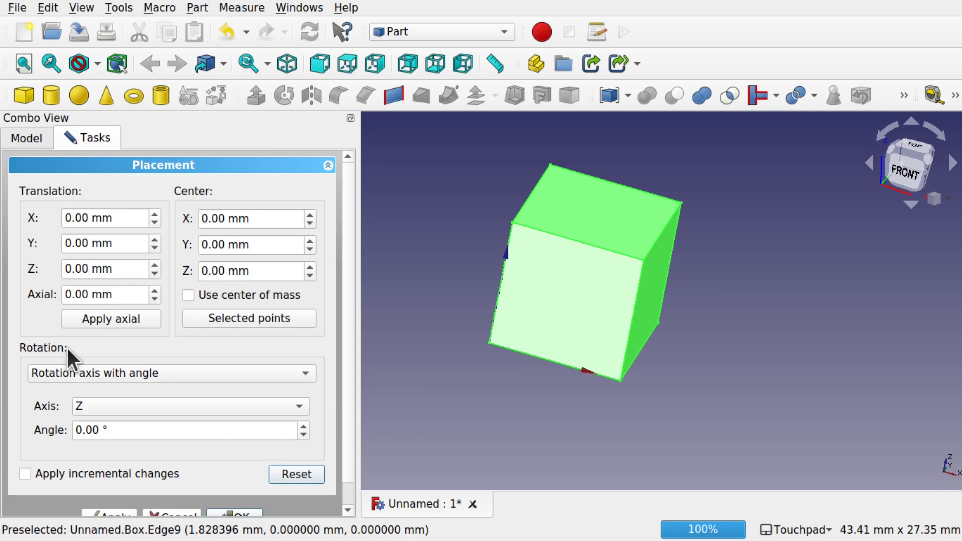
Step: Vary the cube's X translation in the placement settings between about -8 mm and 14 mm, and return it to 0 mm
{"action": "left_click", "coordinate": [121, 219]}
{"action": "double_click", "coordinate": [120, 219]}
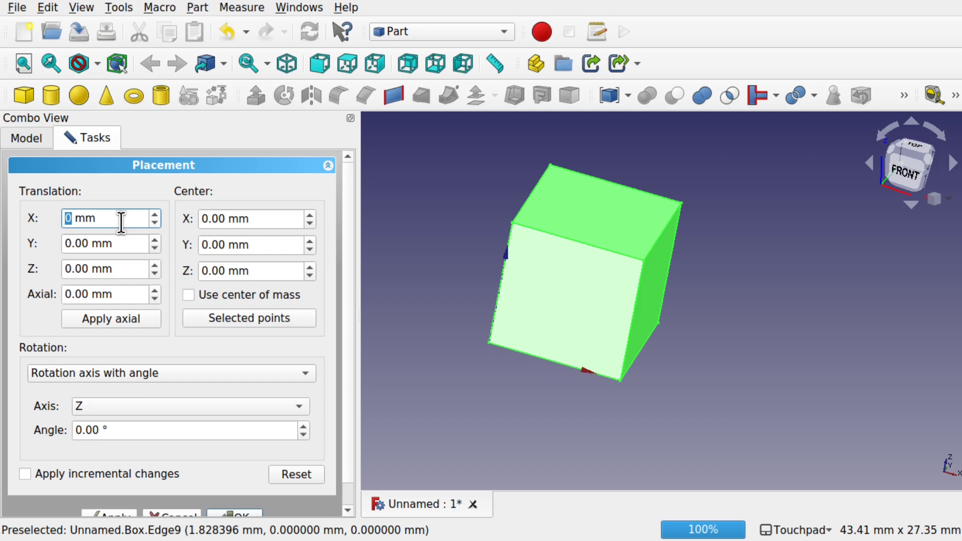
{"action": "scroll", "coordinate": [120, 220], "scroll_direction": "down", "scroll_amount": 8}
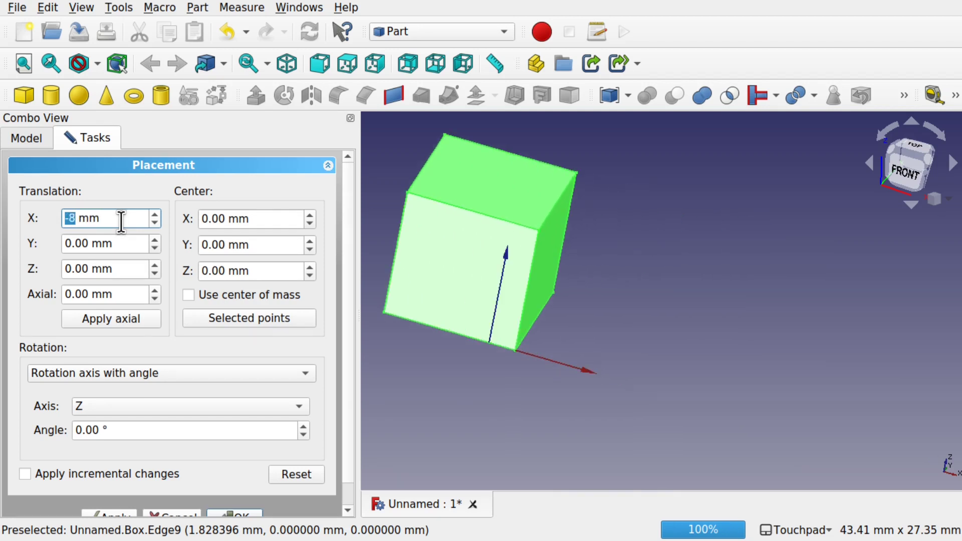
{"action": "scroll", "coordinate": [120, 221], "scroll_direction": "up", "scroll_amount": 20}
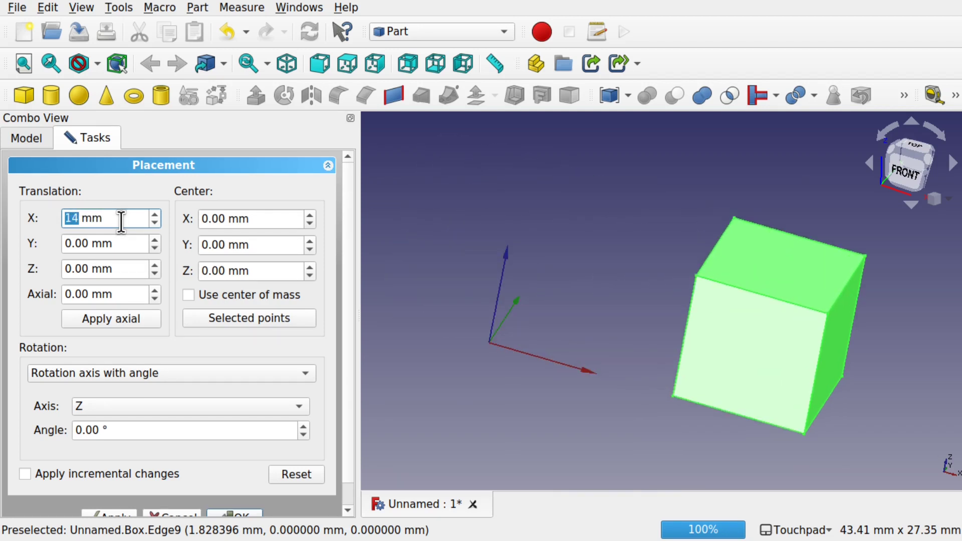
{"action": "scroll", "coordinate": [121, 220], "scroll_direction": "down", "scroll_amount": 20}
{"action": "scroll", "coordinate": [120, 220], "scroll_direction": "up", "scroll_amount": 20}
{"action": "scroll", "coordinate": [121, 220], "scroll_direction": "down", "scroll_amount": 10}
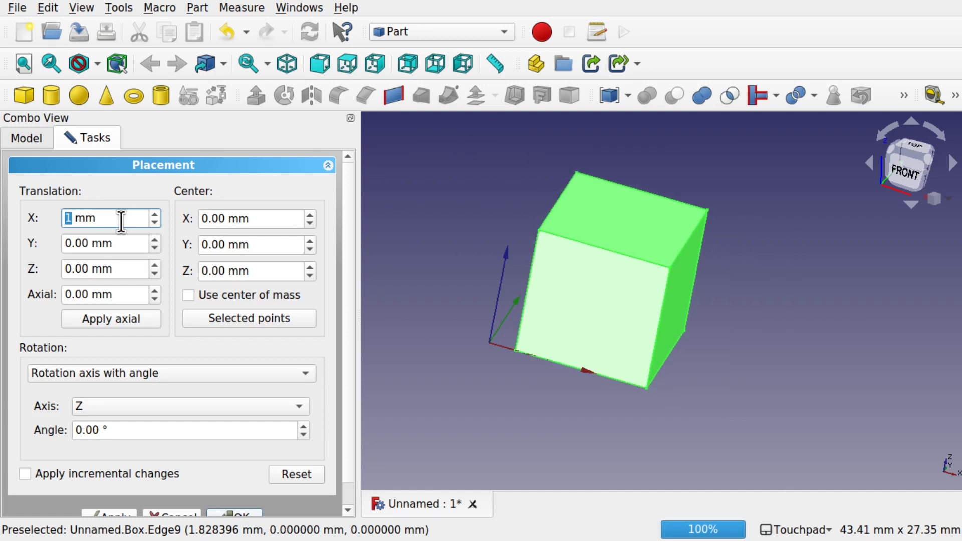
{"action": "scroll", "coordinate": [120, 221], "scroll_direction": "down", "scroll_amount": 11}
{"action": "scroll", "coordinate": [121, 221], "scroll_direction": "up", "scroll_amount": 20}
{"action": "scroll", "coordinate": [121, 221], "scroll_direction": "down", "scroll_amount": 14}
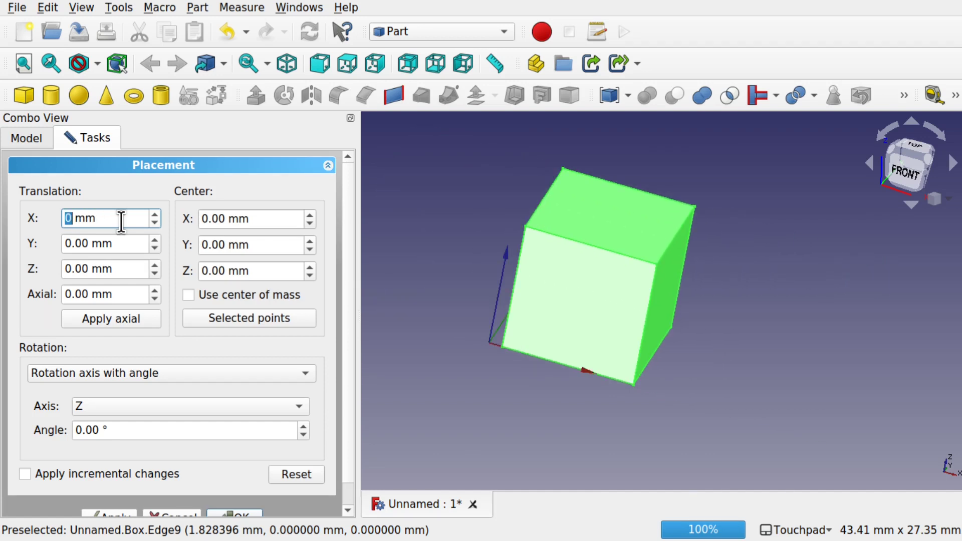
Step: Vary the cube's X translation again up to about 3 mm and return it to 0 mm
{"action": "scroll", "coordinate": [121, 221], "scroll_direction": "down", "scroll_amount": 12}
{"action": "scroll", "coordinate": [121, 221], "scroll_direction": "up", "scroll_amount": 20}
{"action": "scroll", "coordinate": [120, 220], "scroll_direction": "down", "scroll_amount": 14}
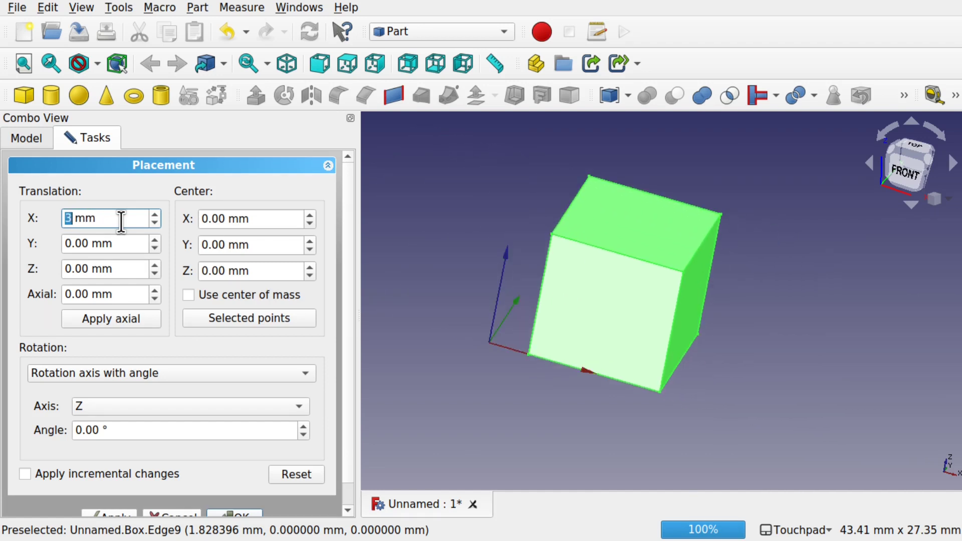
{"action": "scroll", "coordinate": [120, 221], "scroll_direction": "down", "scroll_amount": 3}
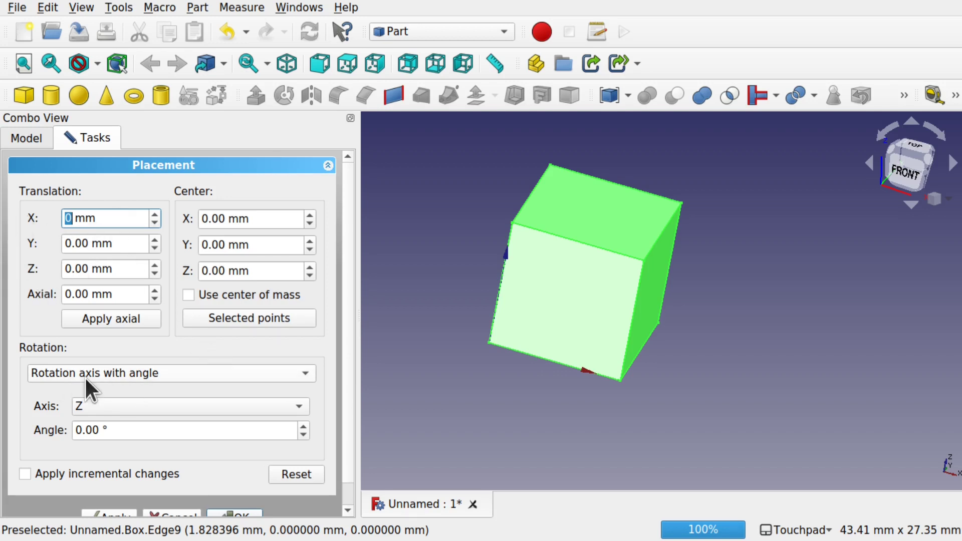
Step: Switch the cube's rotation definition to Euler angles (xy'z'') and begin editing the angle around the x-axis
{"action": "left_click", "coordinate": [176, 375]}
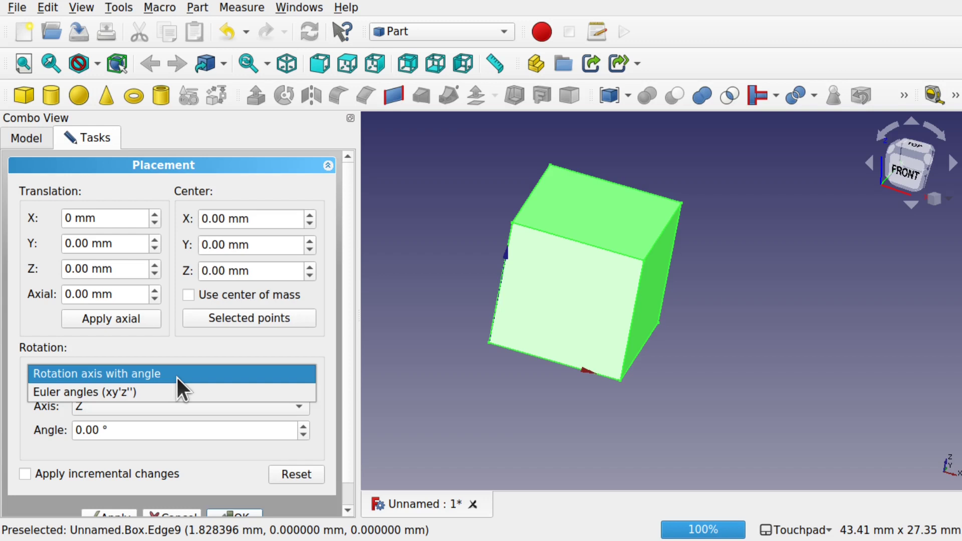
{"action": "left_click", "coordinate": [166, 391]}
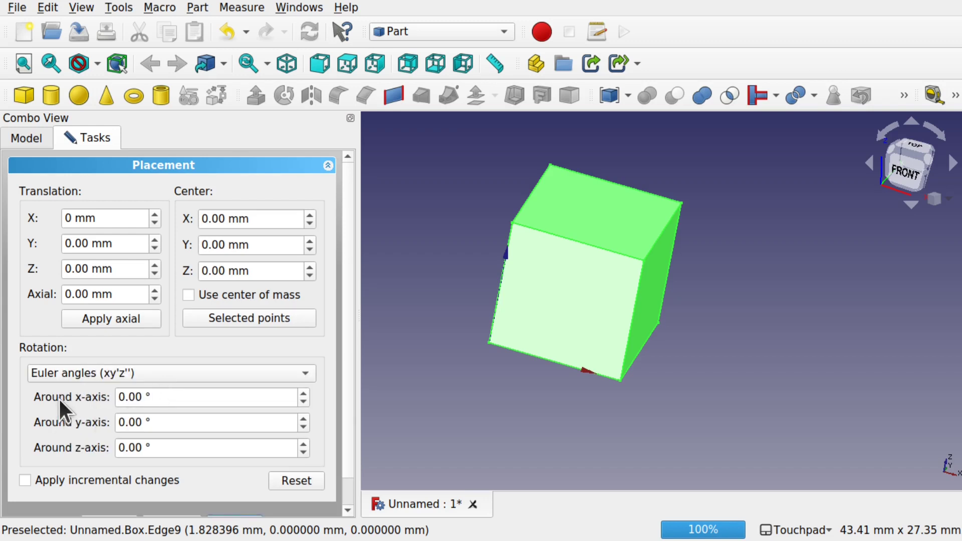
{"action": "left_click", "coordinate": [169, 399]}
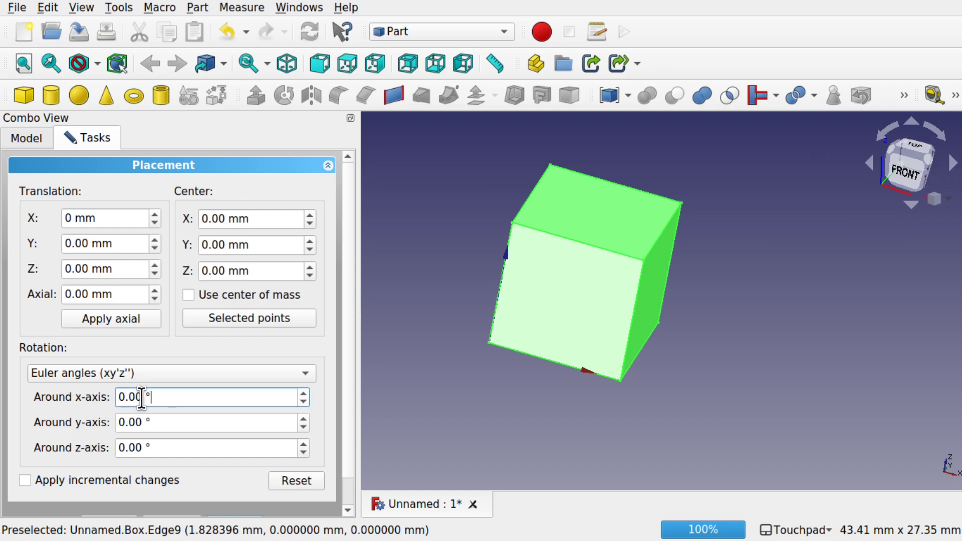
Step: Set the cube's rotation around the x-axis and around the y-axis to 45° each
{"action": "left_click_drag", "start_coordinate": [144, 397], "coordinate": [100, 398]}
{"action": "type", "text": "45"}
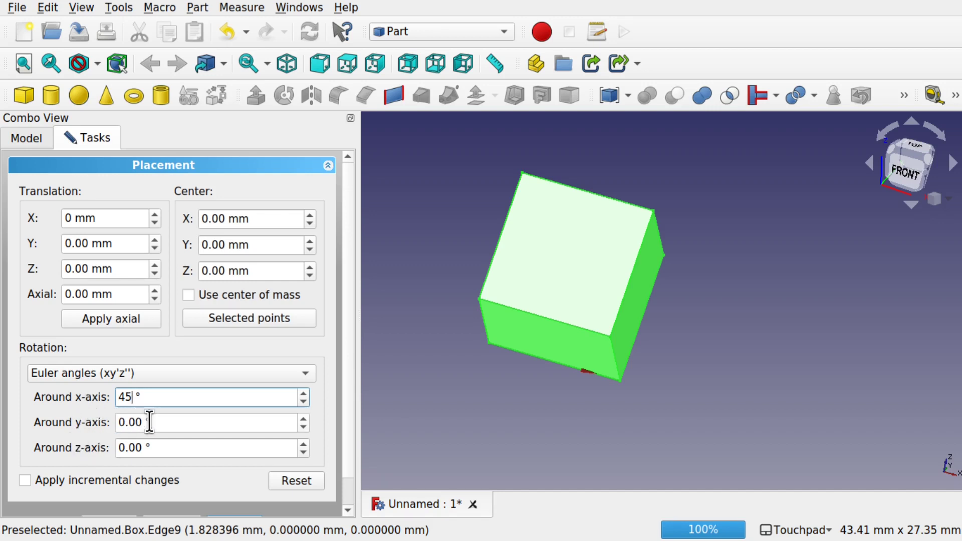
{"action": "left_click_drag", "start_coordinate": [150, 422], "coordinate": [98, 420]}
{"action": "type", "text": "45"}
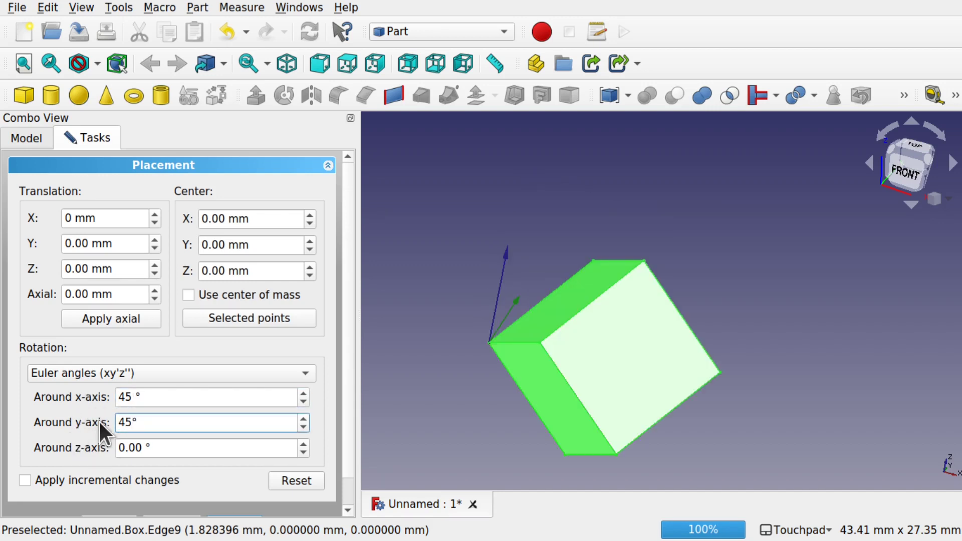
{"action": "mouse_move", "coordinate": [538, 342]}
{"action": "left_mouse_down", "text": "shift"}
{"action": "mouse_move", "coordinate": [614, 348]}
{"action": "mouse_move", "coordinate": [693, 315]}
{"action": "mouse_move", "coordinate": [533, 350]}
{"action": "mouse_move", "coordinate": [536, 361]}
{"action": "left_mouse_up", "text": "shift"}
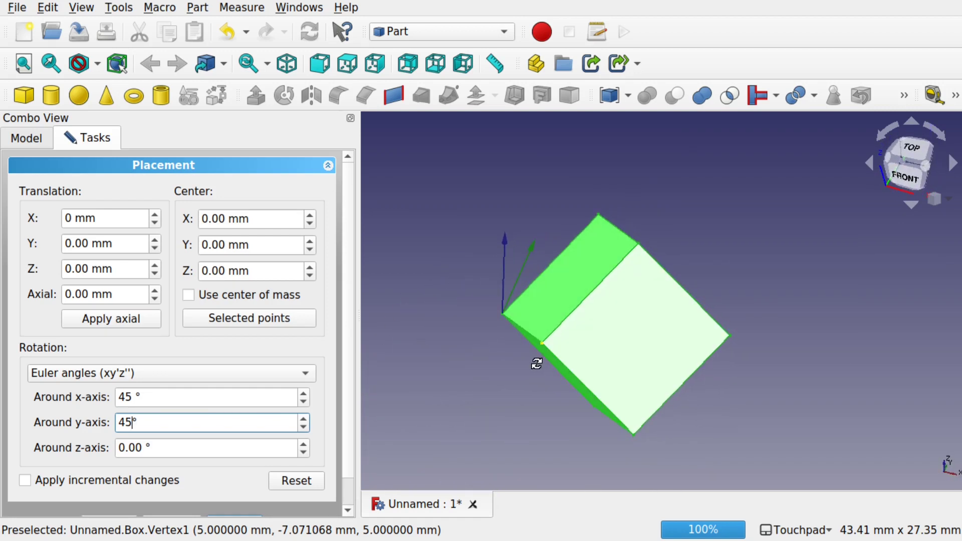
Step: Set the cube's rotation around the y-axis and around the x-axis back to 0°
{"action": "key", "text": "BackSpace"}
{"action": "key", "text": "BackSpace"}
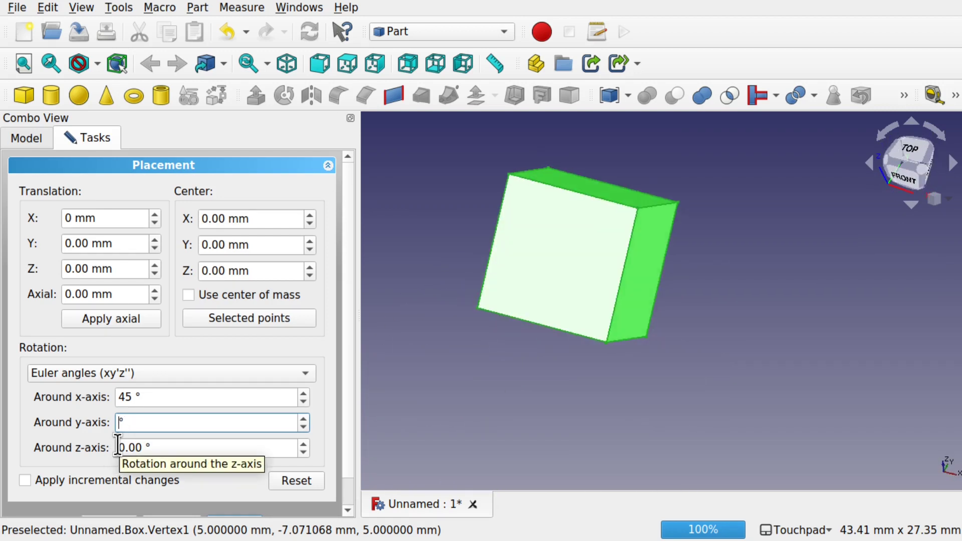
{"action": "type", "text": "0"}
{"action": "left_click", "coordinate": [131, 396]}
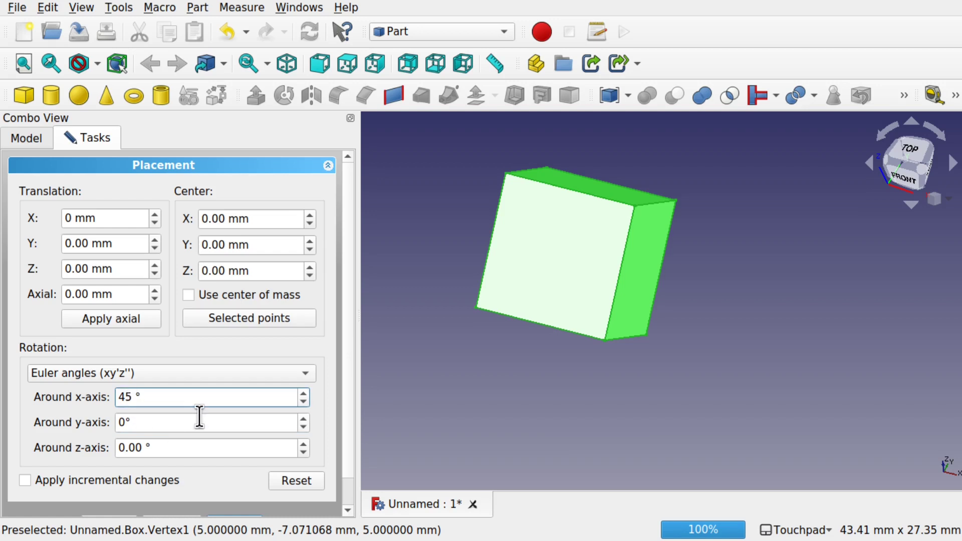
{"action": "key", "text": "BackSpace"}
{"action": "key", "text": "BackSpace"}
{"action": "type", "text": "0"}
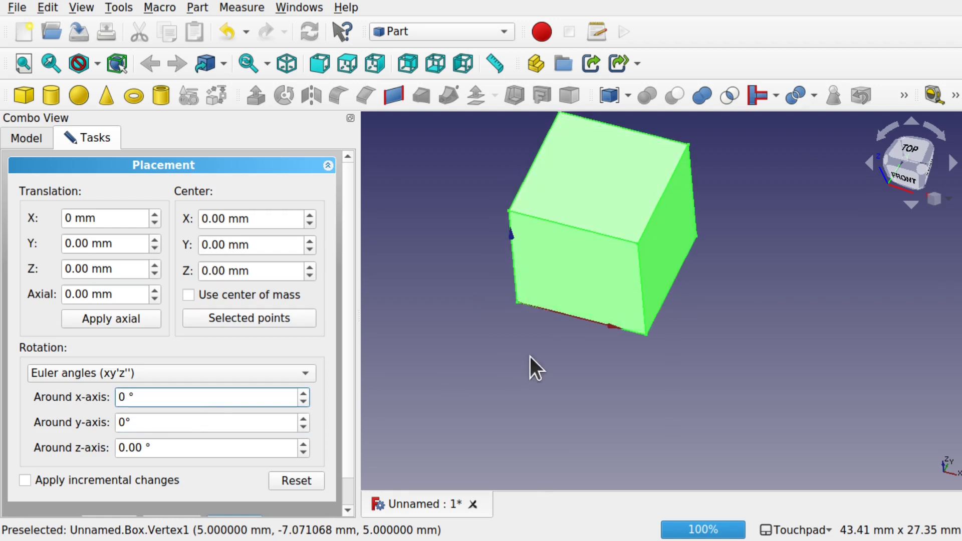
Step: Deselect the cube, pick the front face's upper corner vertex away from the origin, and use that point as the rotation center
{"action": "left_click_drag", "start_coordinate": [530, 356], "coordinate": [531, 298], "text": "alt"}
{"action": "left_click", "coordinate": [472, 306]}
{"action": "left_click_drag", "start_coordinate": [471, 306], "coordinate": [516, 339], "text": "alt"}
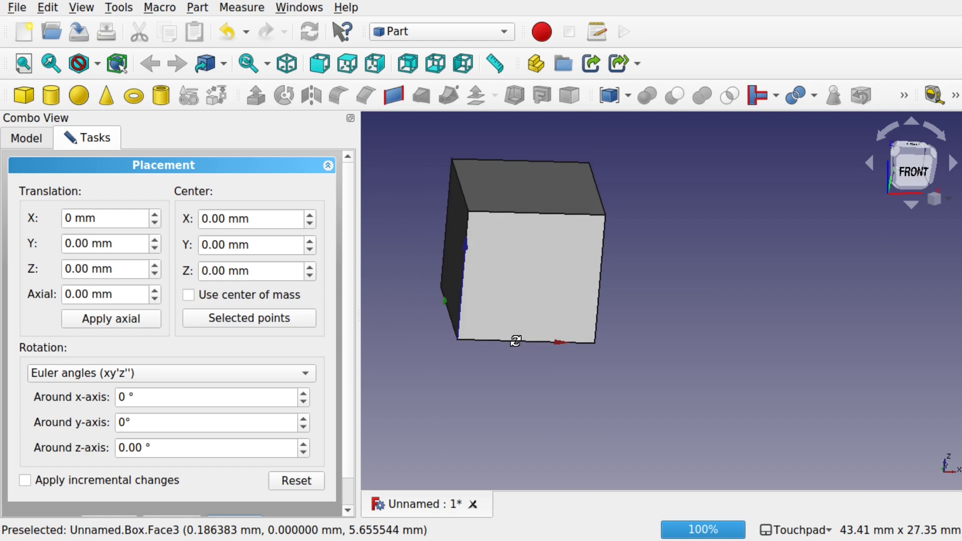
{"action": "left_click", "coordinate": [607, 216]}
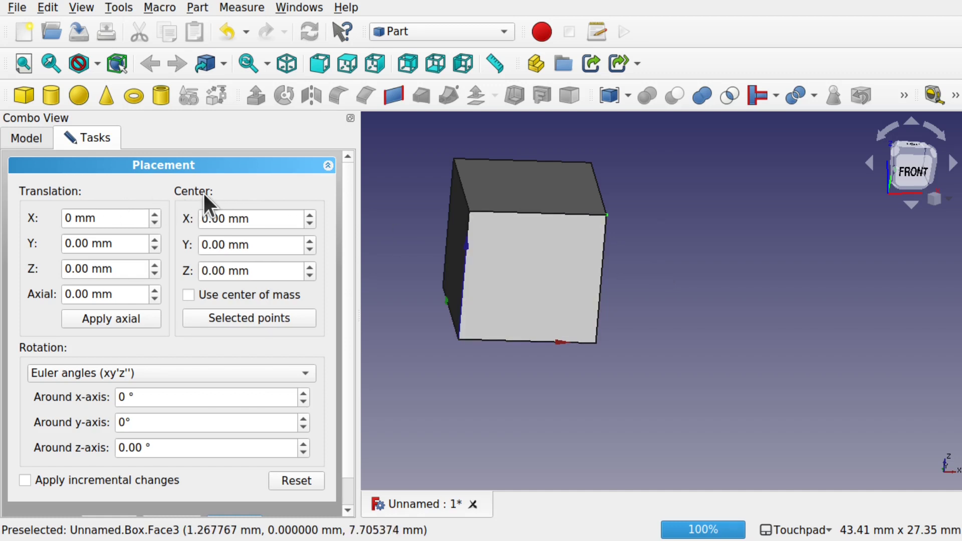
{"action": "left_click", "coordinate": [607, 215]}
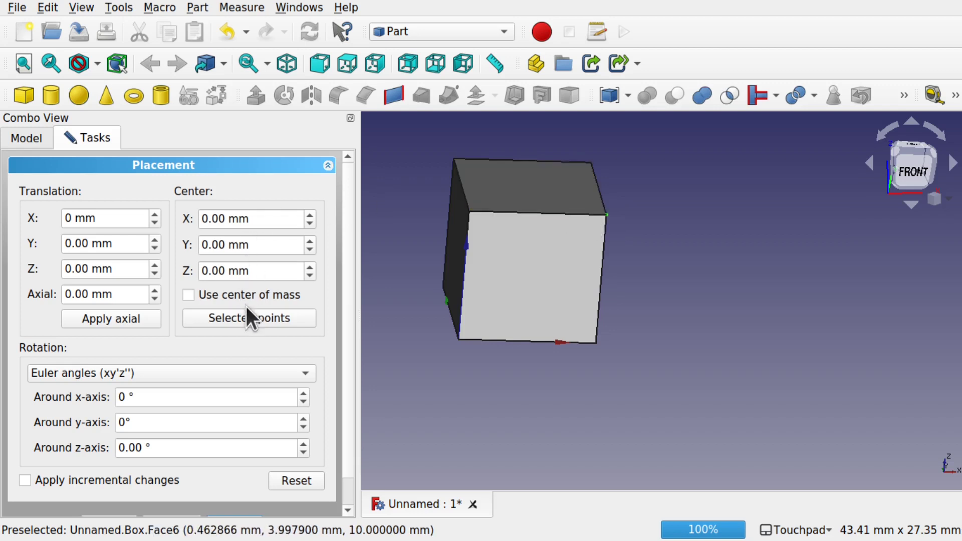
{"action": "left_click", "coordinate": [267, 319]}
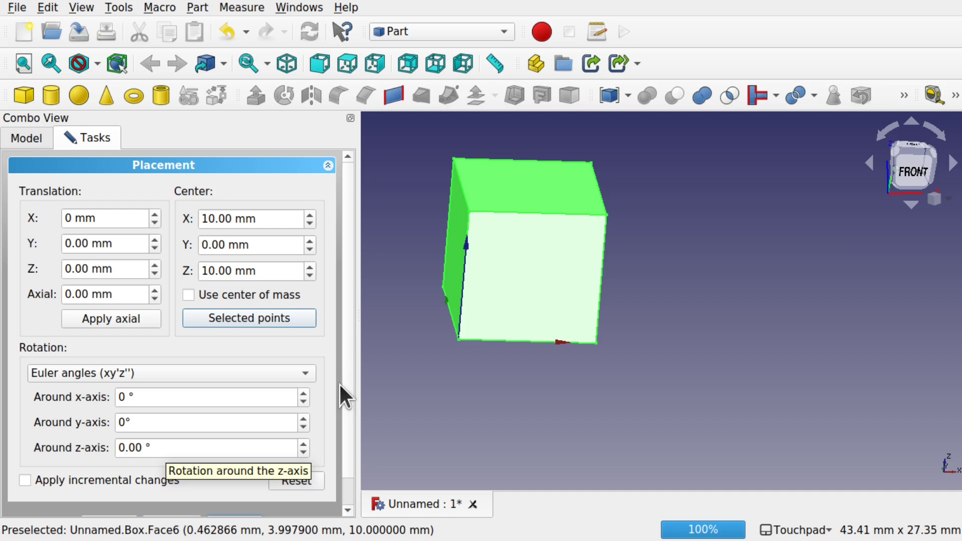
Step: Rotate the cube around the x-axis up to 17° about the chosen corner, and return the angle to 0°
{"action": "left_click", "coordinate": [303, 393]}
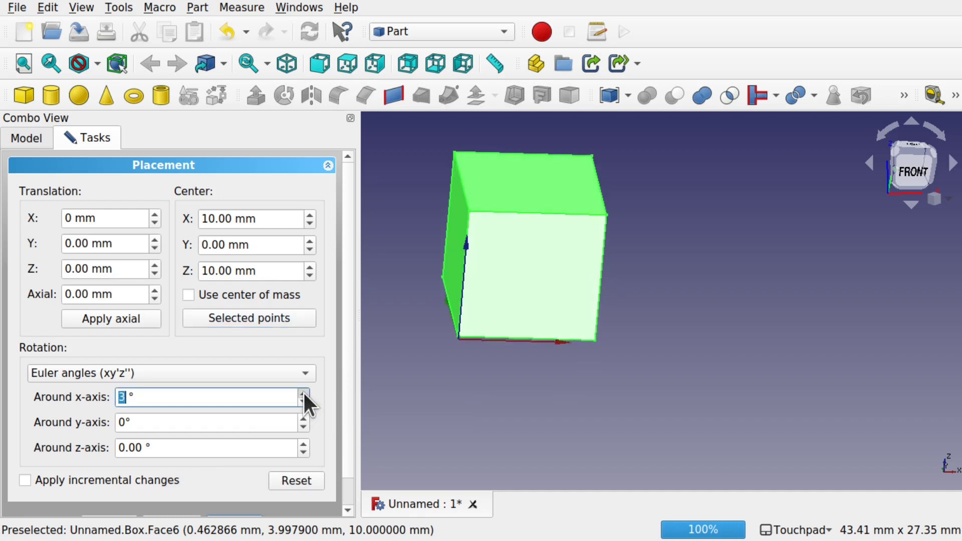
{"action": "scroll", "coordinate": [303, 391], "scroll_direction": "up", "scroll_amount": 10}
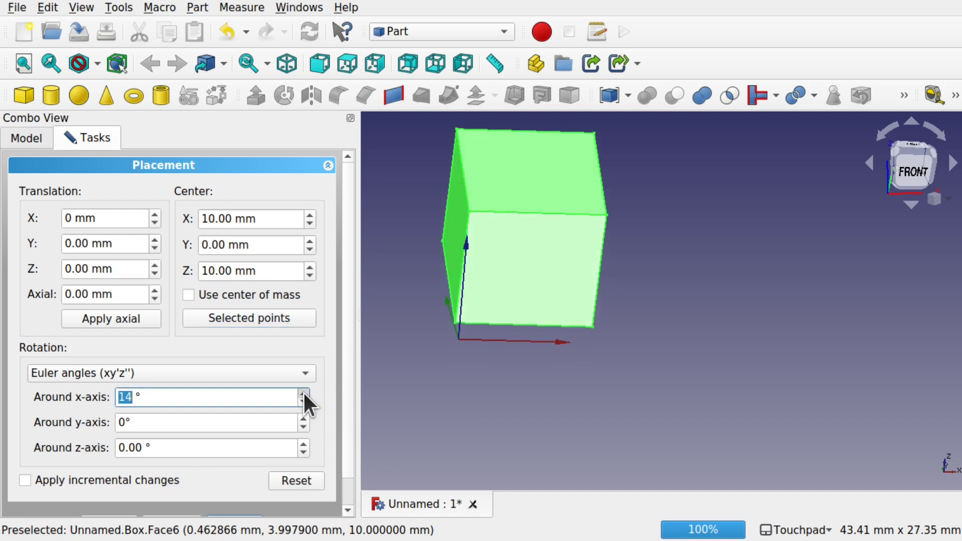
{"action": "left_click_drag", "start_coordinate": [640, 236], "coordinate": [530, 251], "text": "shift"}
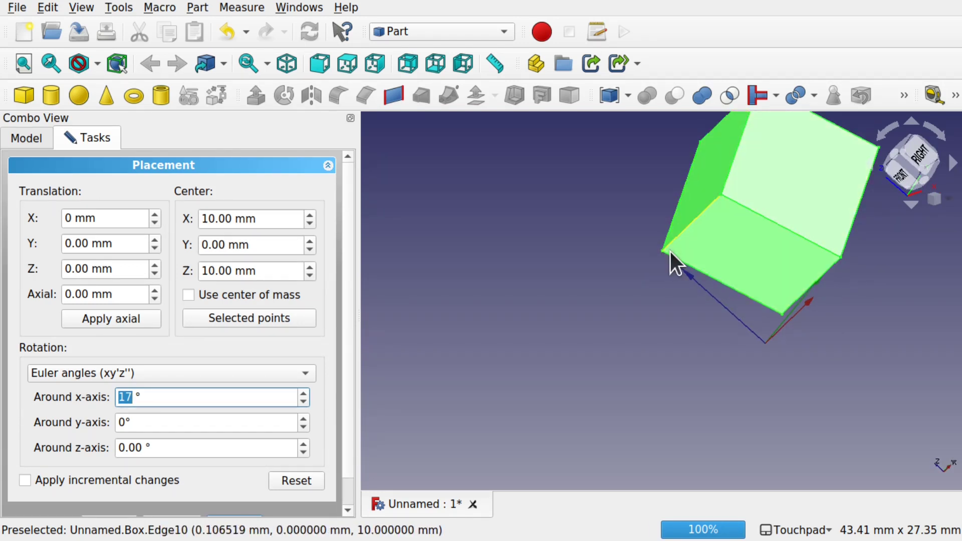
{"action": "left_click_drag", "start_coordinate": [670, 262], "coordinate": [807, 215], "text": "alt"}
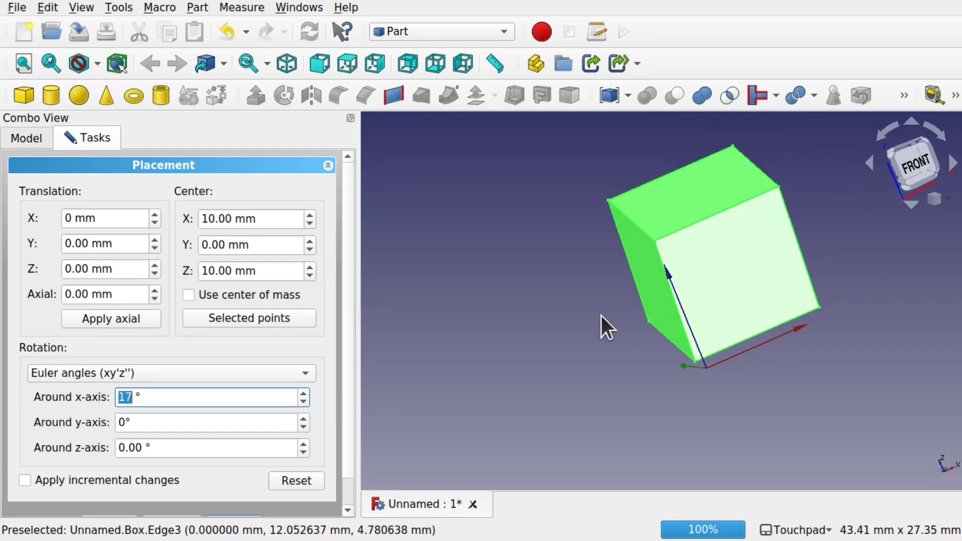
{"action": "type", "text": "0"}
Step: Rotate the cube around the y-axis to about -19° and return the angle to 0°
{"action": "left_click", "coordinate": [180, 424]}
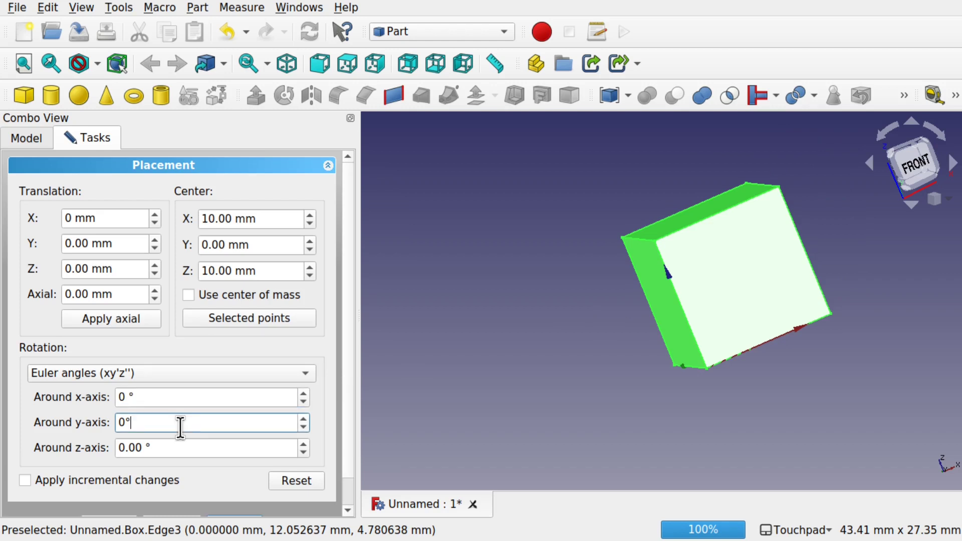
{"action": "scroll", "coordinate": [181, 428], "scroll_direction": "down", "scroll_amount": 18}
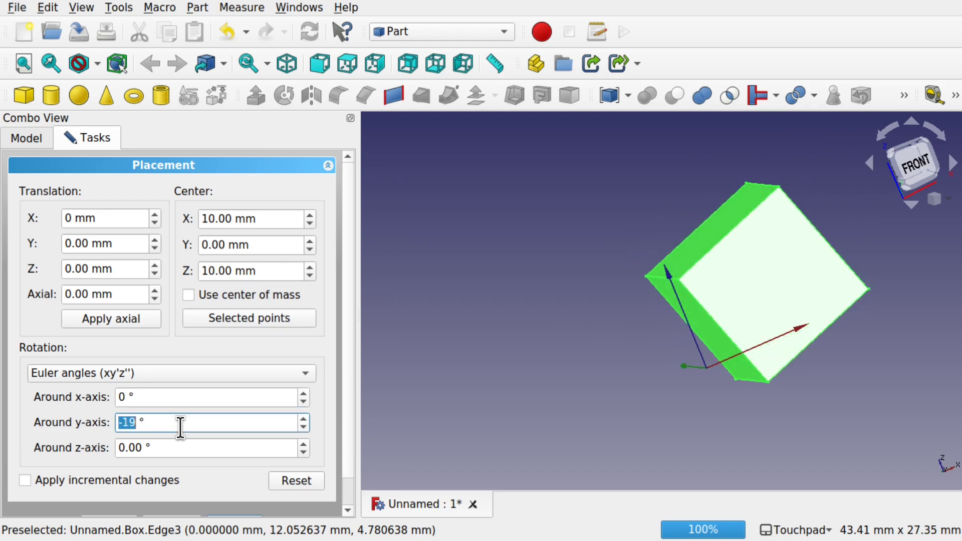
{"action": "scroll", "coordinate": [180, 427], "scroll_direction": "down", "scroll_amount": 6}
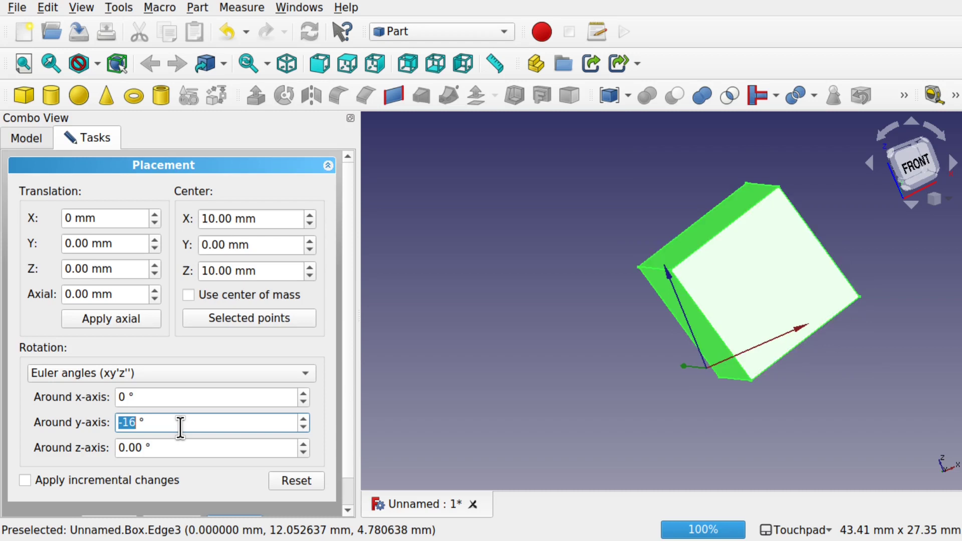
{"action": "type", "text": "0"}
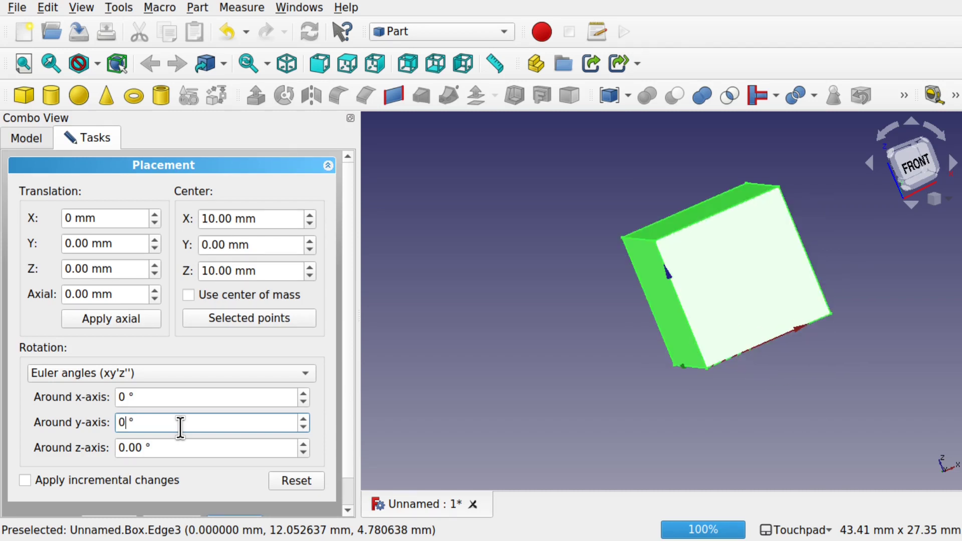
Step: Set the cube's rotation around the z-axis to 40°
{"action": "left_click", "coordinate": [181, 446]}
{"action": "scroll", "coordinate": [181, 444], "scroll_direction": "down", "scroll_amount": 3}
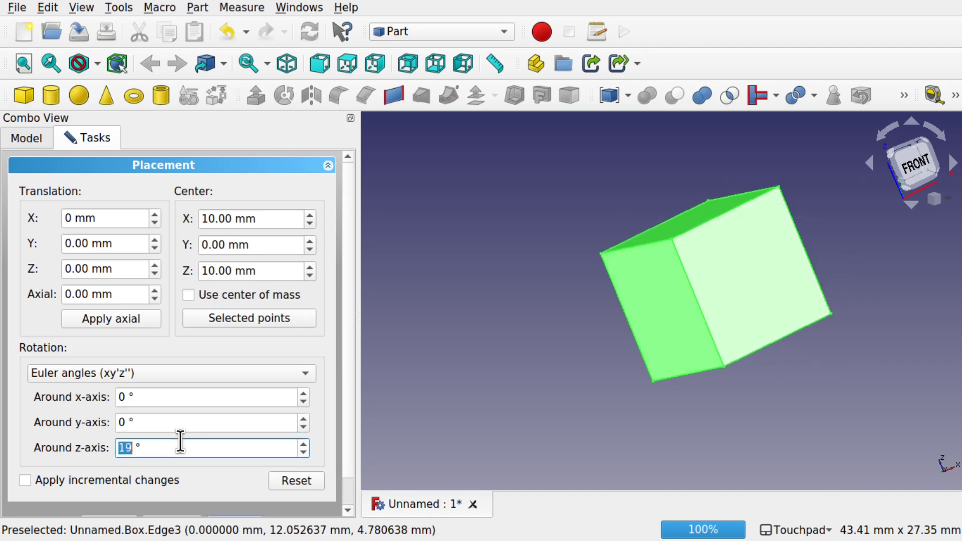
{"action": "scroll", "coordinate": [181, 443], "scroll_direction": "up", "scroll_amount": 20}
{"action": "scroll", "coordinate": [178, 445], "scroll_direction": "up", "scroll_amount": 8}
Step: Set the cube's rotation around the y-axis to 25° and around the x-axis to 28°
{"action": "left_click", "coordinate": [160, 422]}
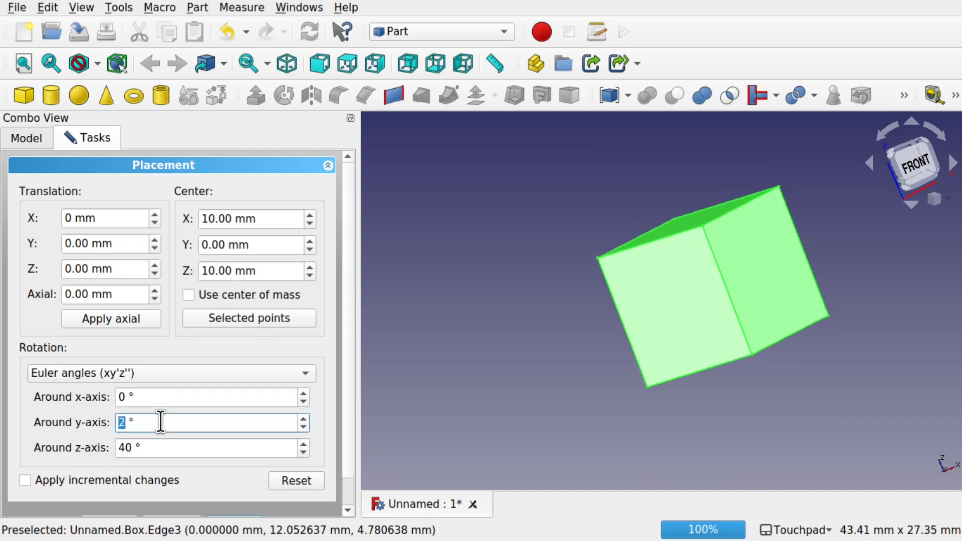
{"action": "type", "text": "5"}
{"action": "left_click", "coordinate": [153, 396]}
{"action": "type", "text": "22"}
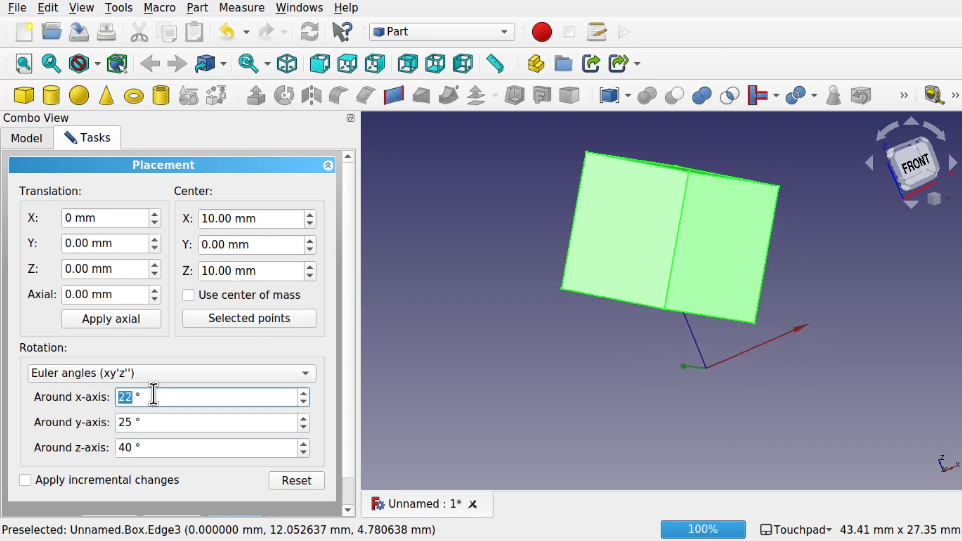
{"action": "scroll", "coordinate": [154, 395], "scroll_direction": "up", "scroll_amount": 6}
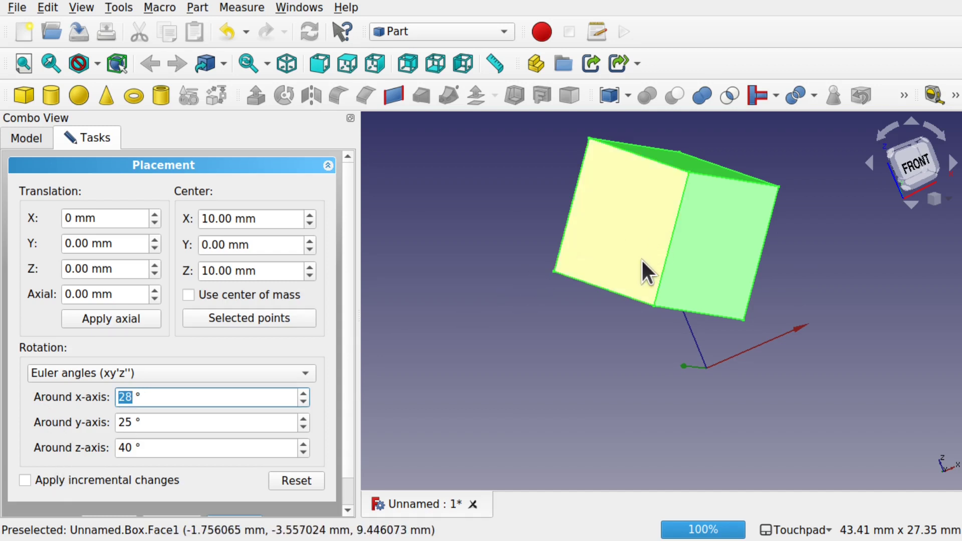
{"action": "left_click_drag", "start_coordinate": [642, 258], "coordinate": [390, 293], "text": "shift"}
{"action": "left_click_drag", "start_coordinate": [504, 337], "coordinate": [526, 384], "text": "shift"}
{"action": "mouse_move", "coordinate": [526, 385]}
{"action": "middle_mouse_down", "text": "alt"}
{"action": "mouse_move", "coordinate": [556, 346]}
{"action": "mouse_move", "coordinate": [546, 380]}
{"action": "mouse_move", "coordinate": [533, 376]}
{"action": "middle_mouse_up", "text": "alt"}
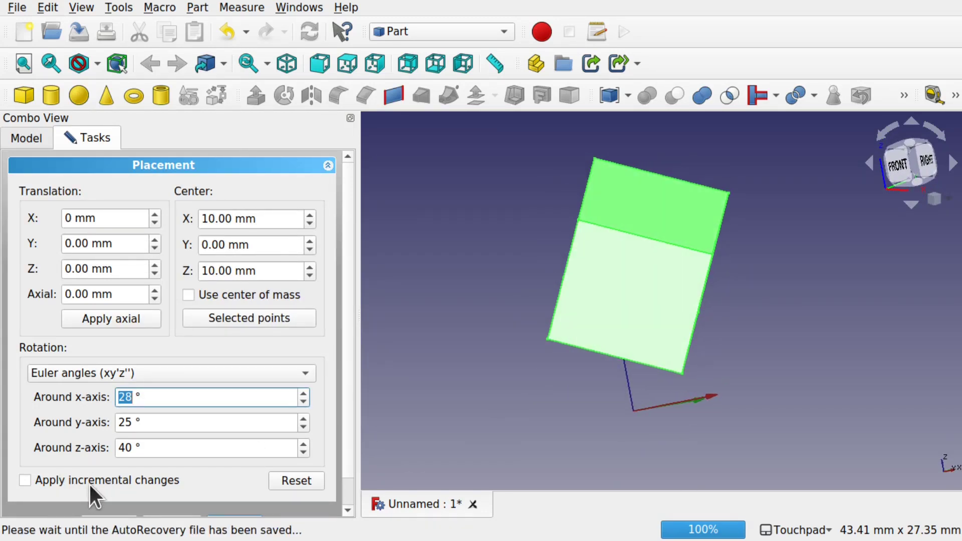
Step: Enable incremental placement changes, reset the cube's placement and move the cube to 4 mm along X
{"action": "left_click", "coordinate": [25, 480]}
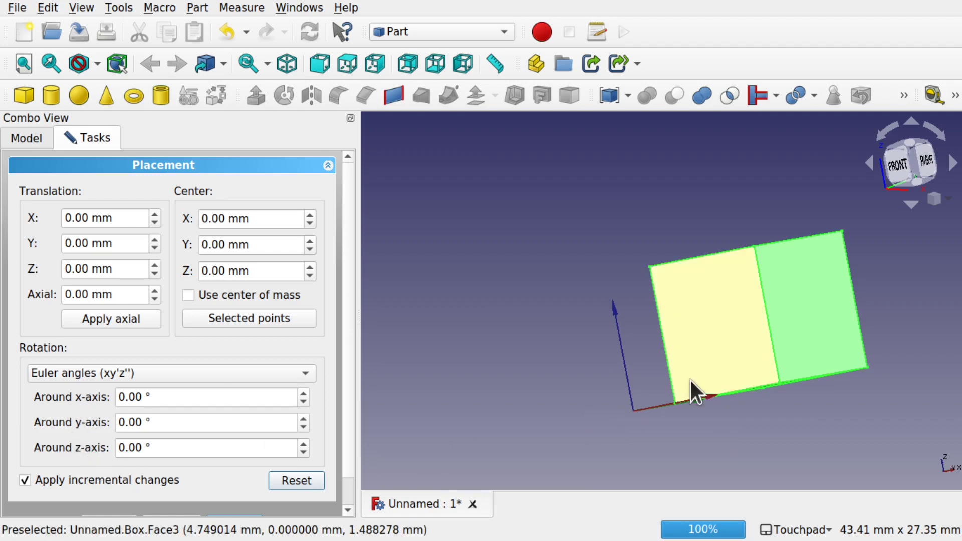
{"action": "left_click_drag", "start_coordinate": [692, 382], "coordinate": [698, 332], "text": "alt"}
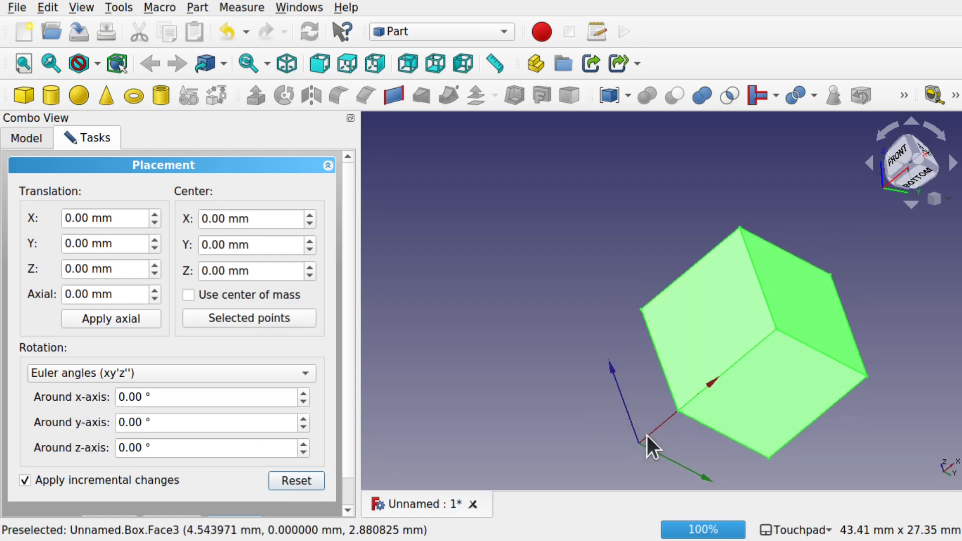
Step: Check the x, y and z components of the cube's position in its placement properties, and return to the Placement editor
{"action": "left_click", "coordinate": [25, 137]}
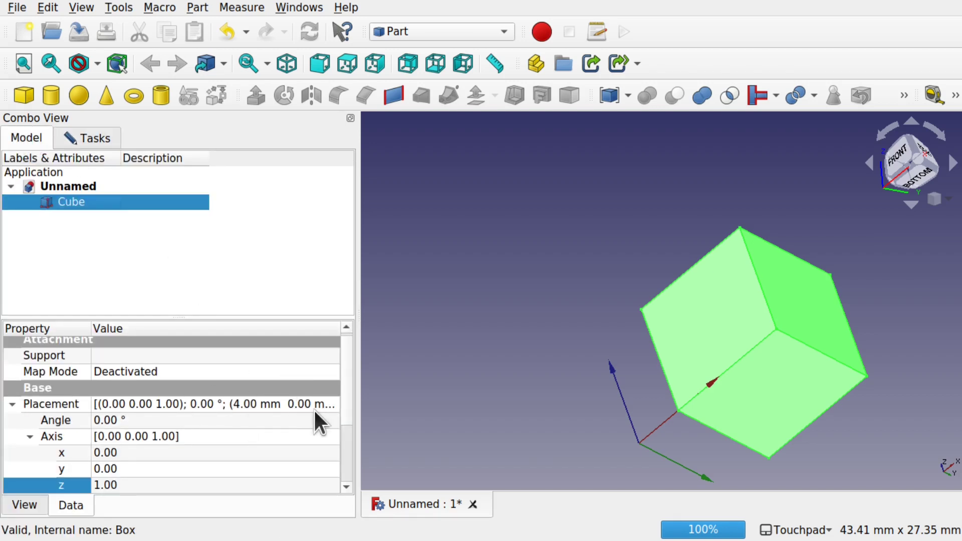
{"action": "scroll", "coordinate": [348, 401], "scroll_direction": "down", "scroll_amount": 2}
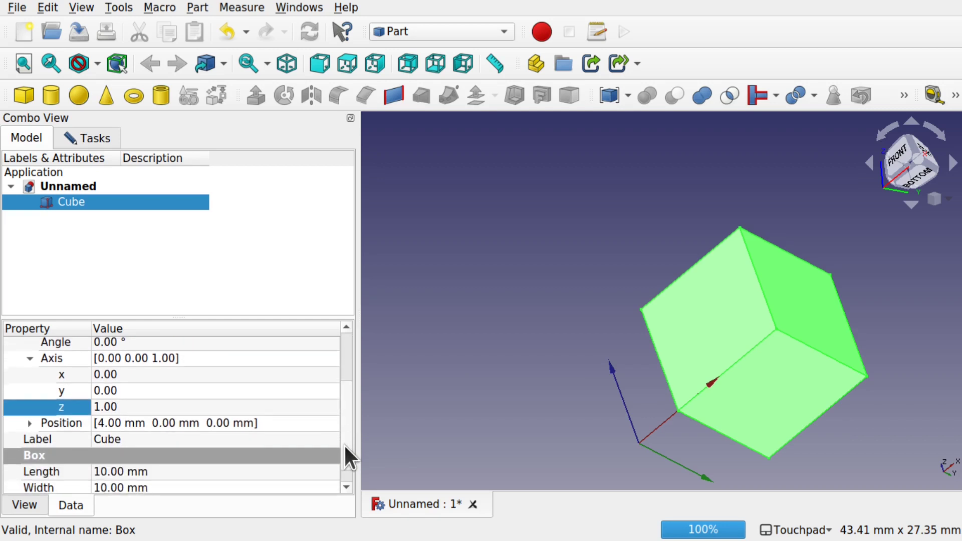
{"action": "left_click", "coordinate": [30, 423]}
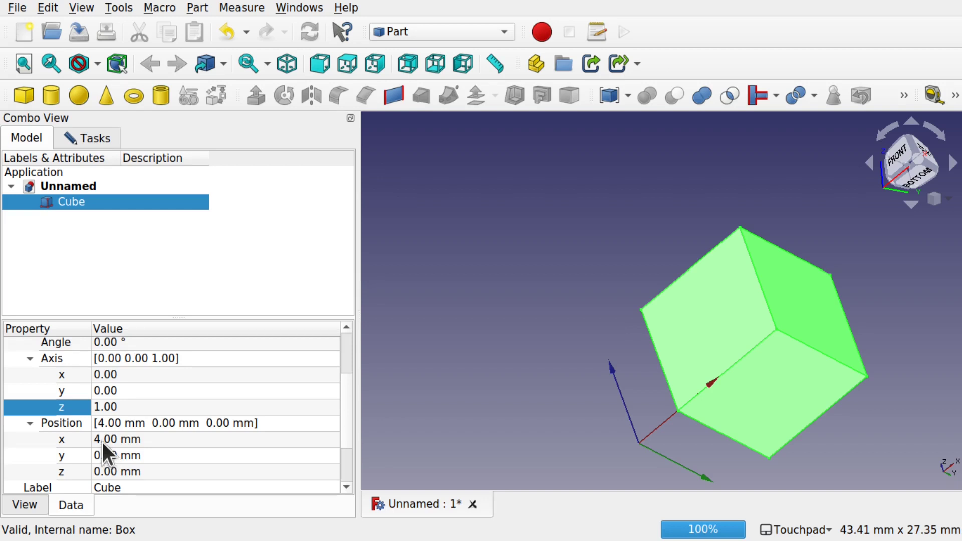
{"action": "left_click", "coordinate": [75, 143]}
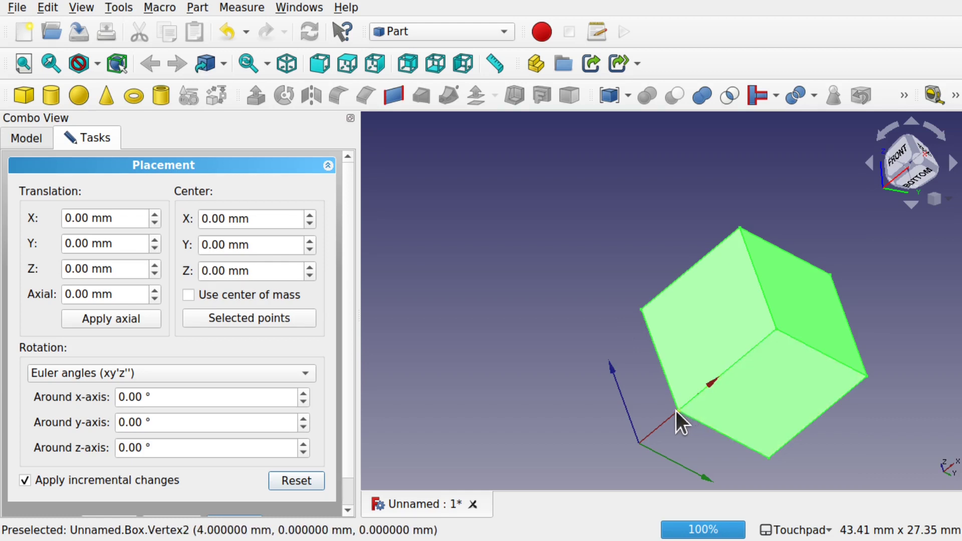
{"action": "left_click_drag", "start_coordinate": [742, 354], "coordinate": [772, 368], "text": "alt"}
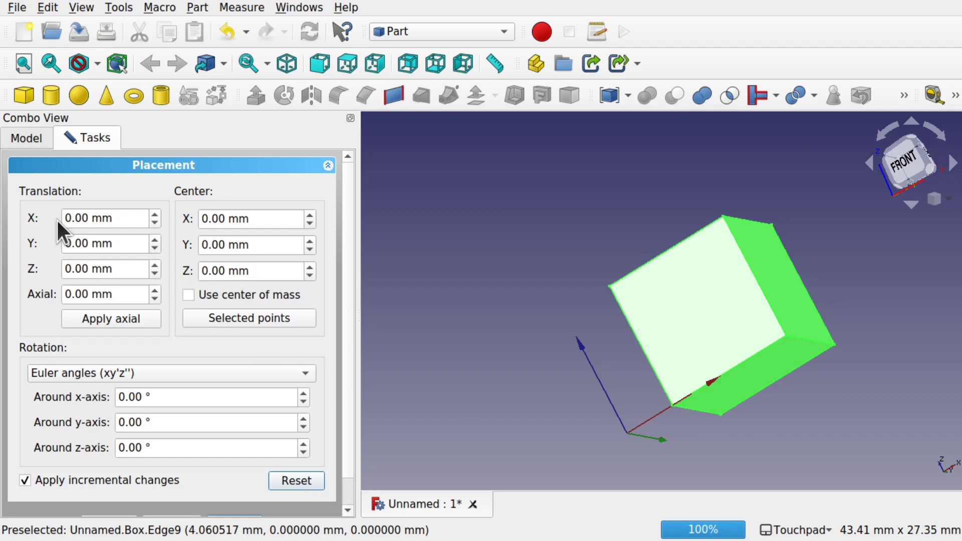
Step: Move the cube incrementally back and forth along X, ending with an X translation of -4 mm
{"action": "left_click", "coordinate": [84, 218]}
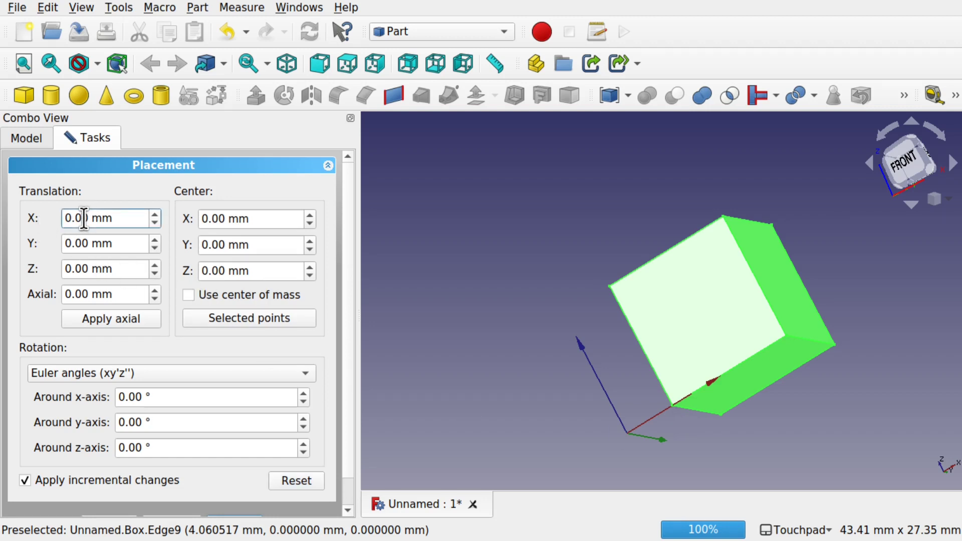
{"action": "scroll", "coordinate": [84, 219], "scroll_direction": "down", "scroll_amount": 5}
{"action": "scroll", "coordinate": [84, 219], "scroll_direction": "up", "scroll_amount": 4}
{"action": "scroll", "coordinate": [84, 218], "scroll_direction": "up", "scroll_amount": 6}
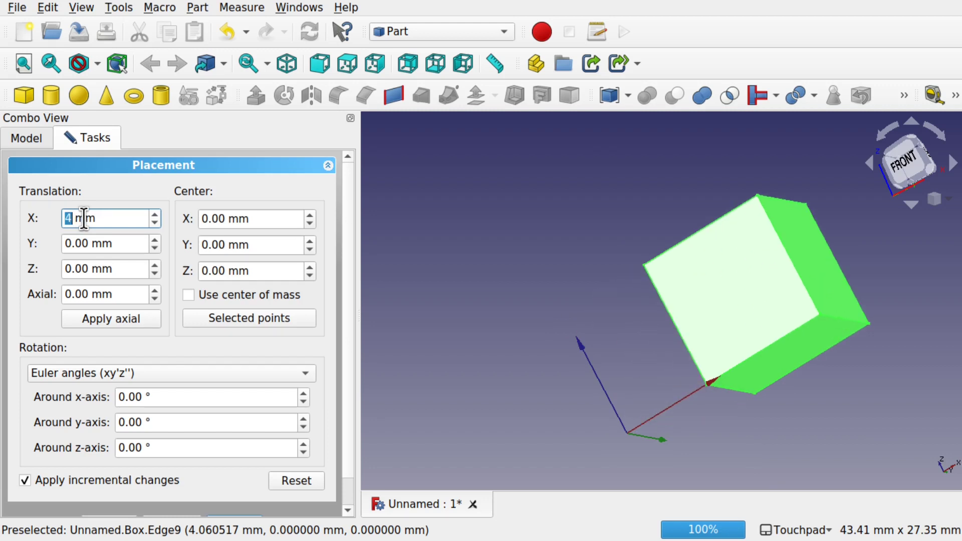
{"action": "scroll", "coordinate": [84, 219], "scroll_direction": "down", "scroll_amount": 1}
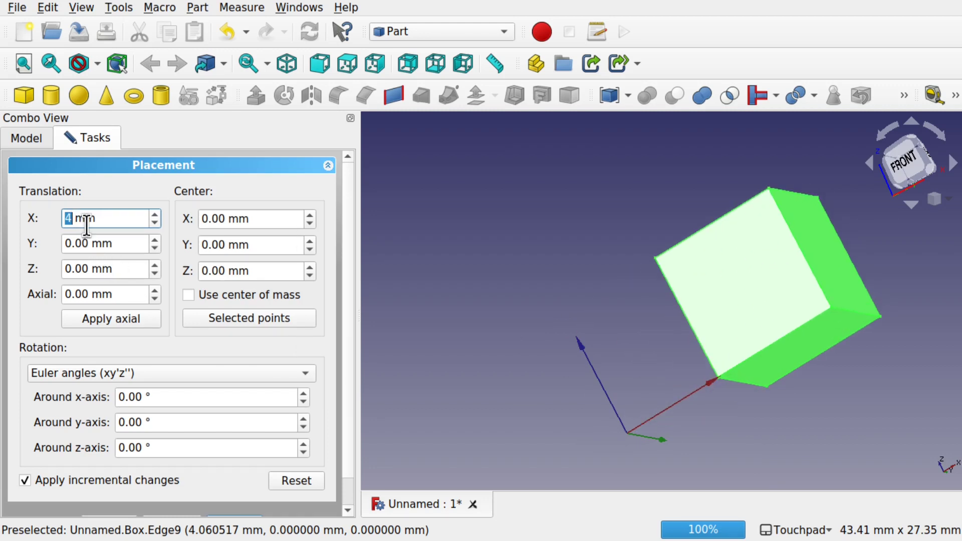
{"action": "scroll", "coordinate": [88, 221], "scroll_direction": "down", "scroll_amount": 2}
{"action": "scroll", "coordinate": [88, 221], "scroll_direction": "down", "scroll_amount": 6}
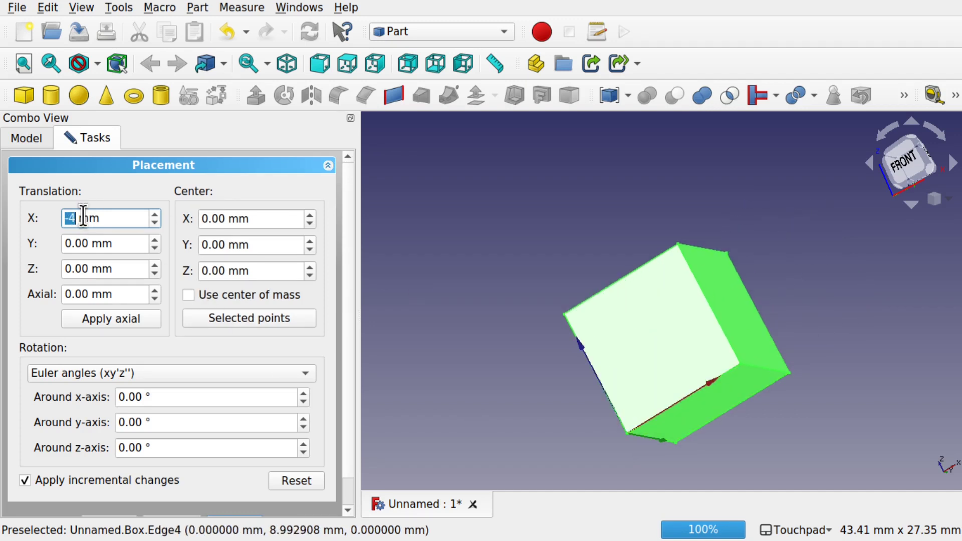
Step: Try a 90° placement angle in the cube's properties and change it to 45°
{"action": "left_click", "coordinate": [178, 397]}
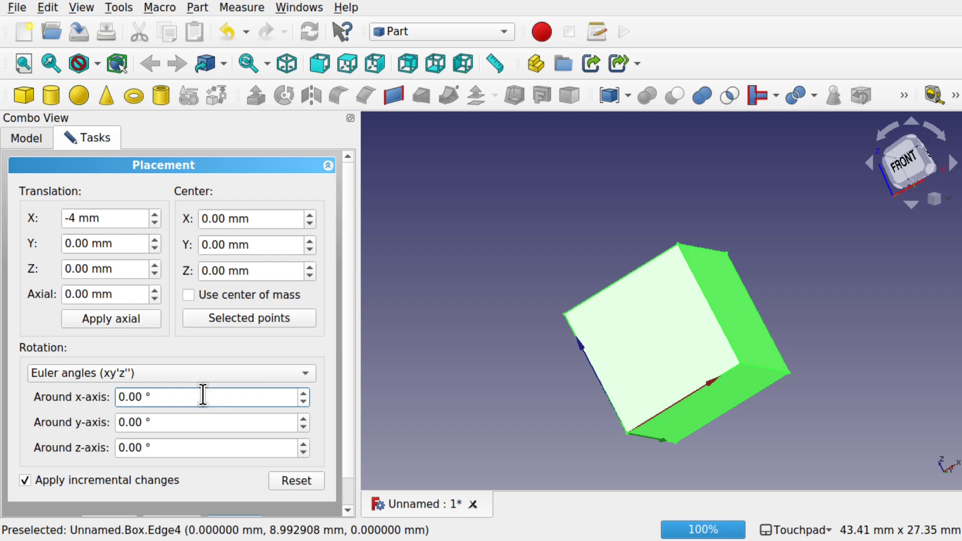
{"action": "left_click", "coordinate": [20, 136]}
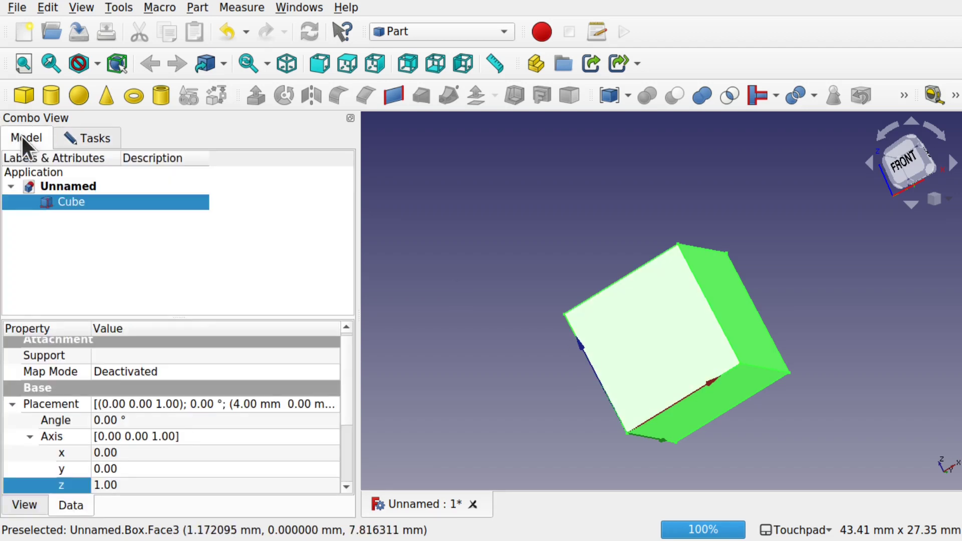
{"action": "left_click", "coordinate": [125, 422]}
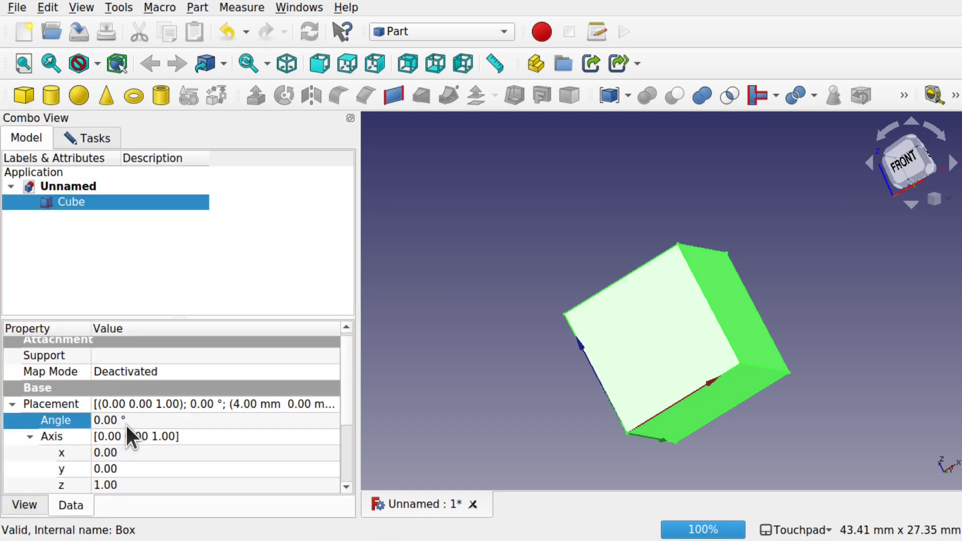
{"action": "type", "text": "90"}
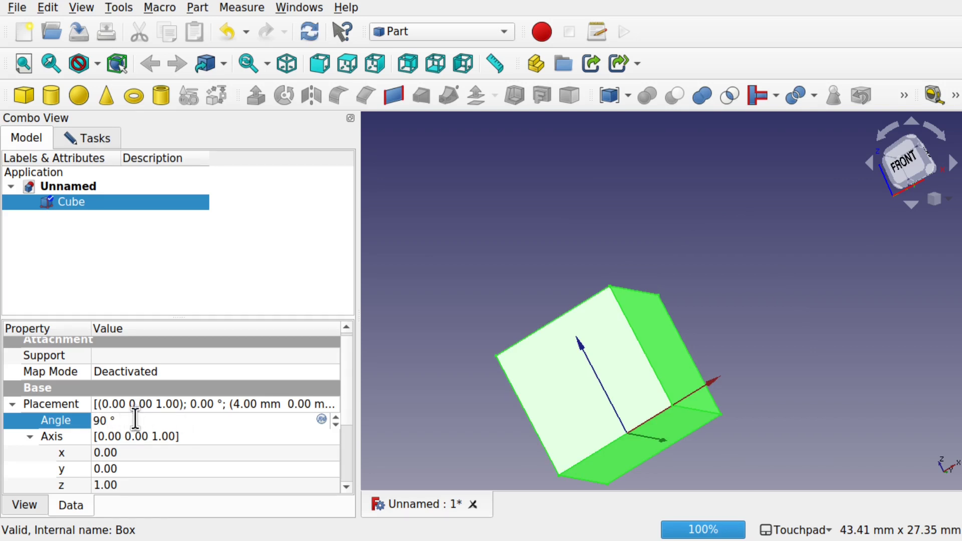
{"action": "key", "text": "BackSpace"}
{"action": "key", "text": "BackSpace"}
{"action": "type", "text": "45"}
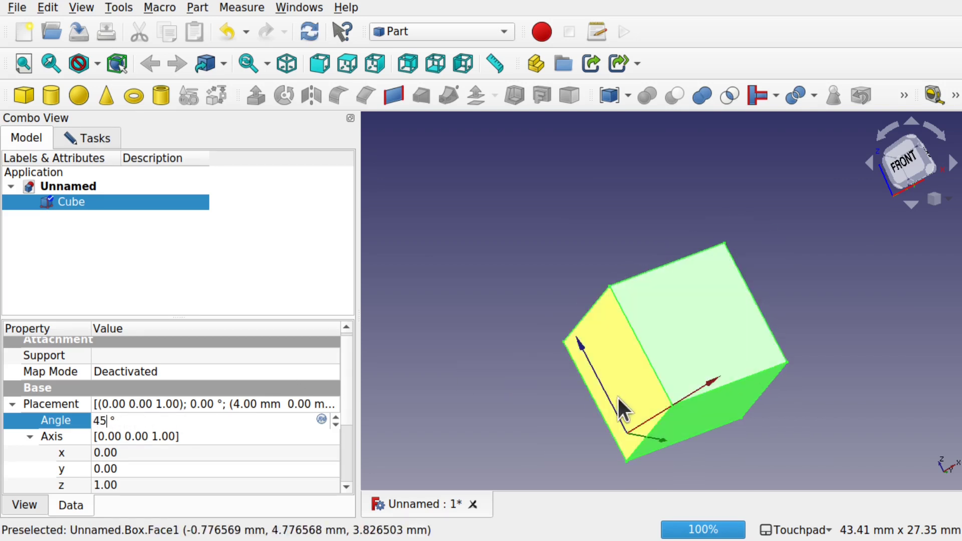
{"action": "middle_click_drag", "start_coordinate": [632, 396], "coordinate": [614, 417]}
{"action": "left_click_drag", "start_coordinate": [614, 417], "coordinate": [625, 399], "text": "alt"}
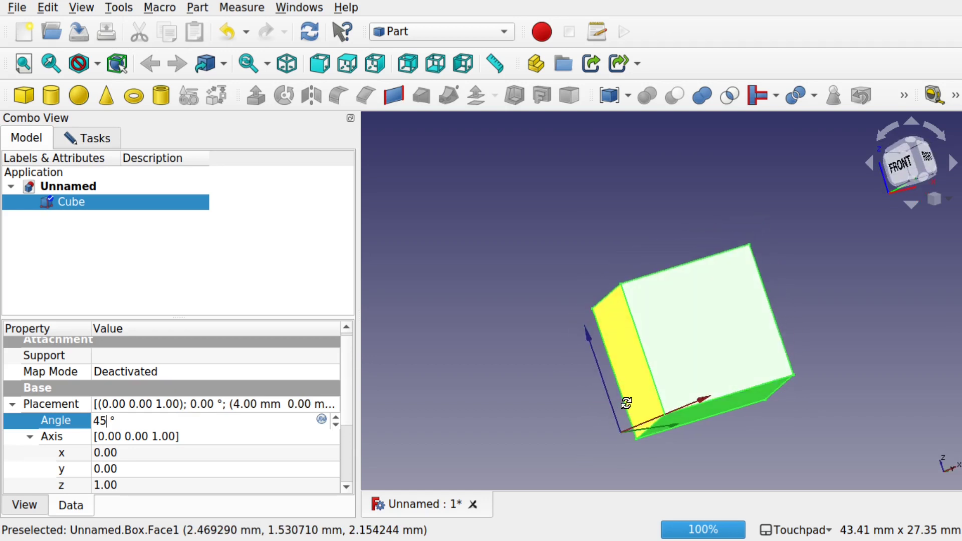
Step: Return to the Placement editor and rotate the cube incrementally around the x-axis to 24°
{"action": "left_click", "coordinate": [97, 135]}
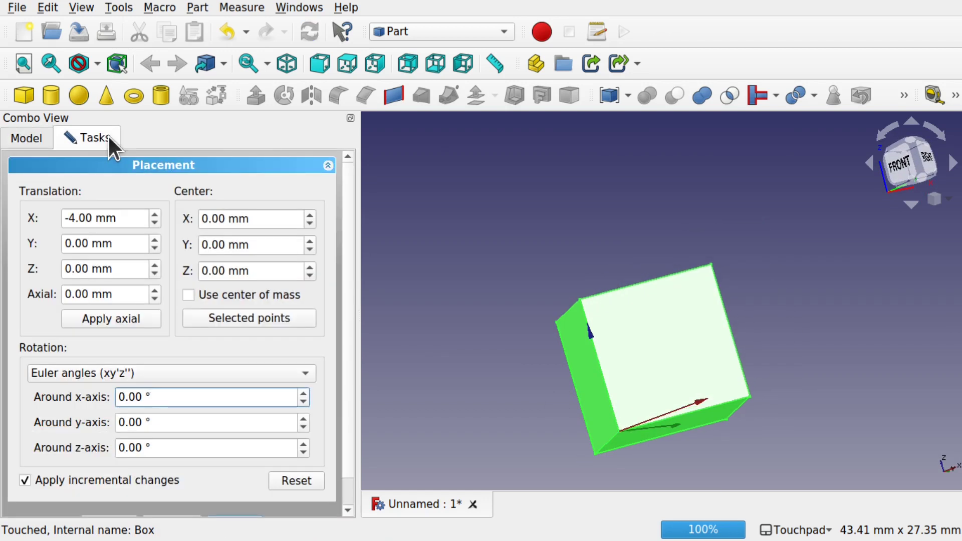
{"action": "mouse_move", "coordinate": [572, 349]}
{"action": "left_mouse_down", "text": "alt"}
{"action": "mouse_move", "coordinate": [709, 337]}
{"action": "mouse_move", "coordinate": [693, 290]}
{"action": "mouse_move", "coordinate": [709, 358]}
{"action": "mouse_move", "coordinate": [625, 410]}
{"action": "mouse_move", "coordinate": [715, 417]}
{"action": "mouse_move", "coordinate": [713, 468]}
{"action": "mouse_move", "coordinate": [677, 391]}
{"action": "mouse_move", "coordinate": [576, 351]}
{"action": "left_mouse_up", "text": "alt"}
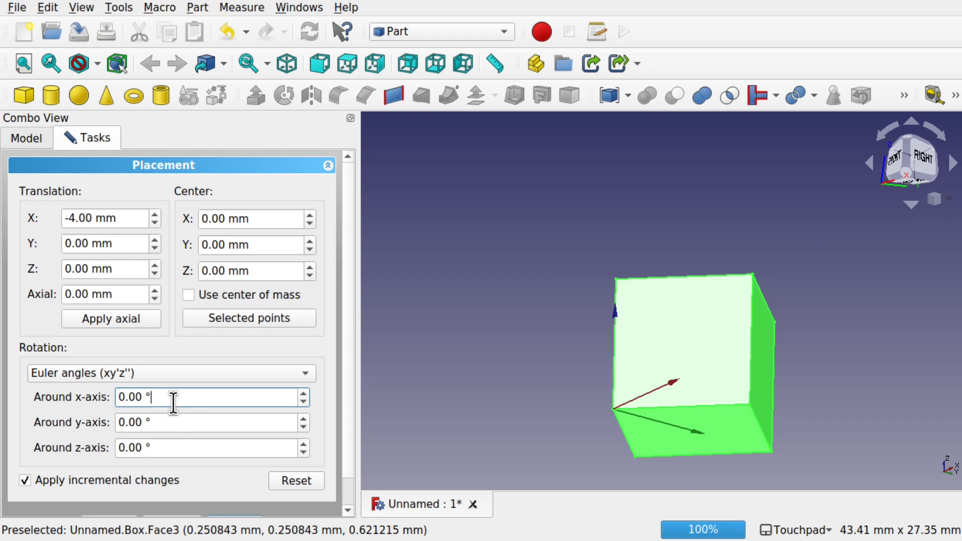
{"action": "scroll", "coordinate": [173, 402], "scroll_direction": "up", "scroll_amount": 11}
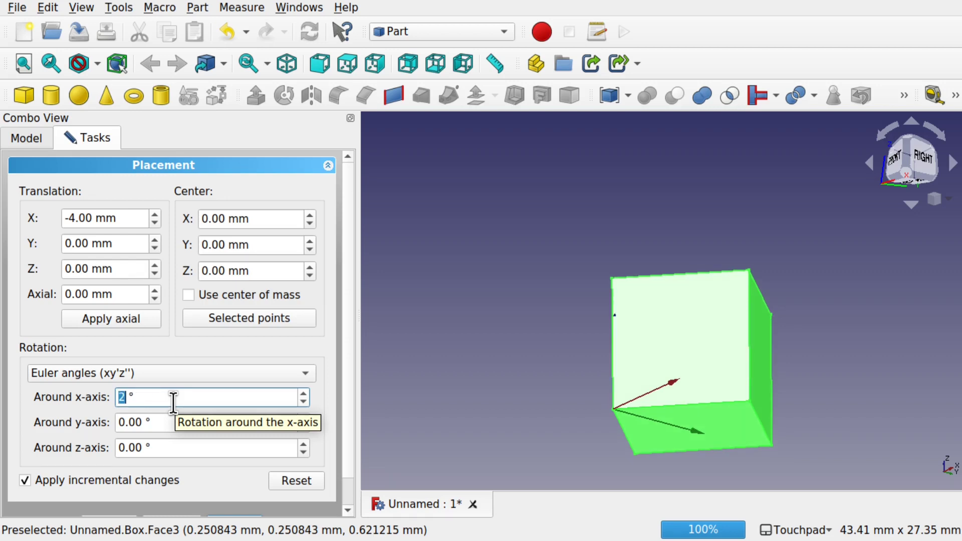
{"action": "scroll", "coordinate": [172, 403], "scroll_direction": "up", "scroll_amount": 11}
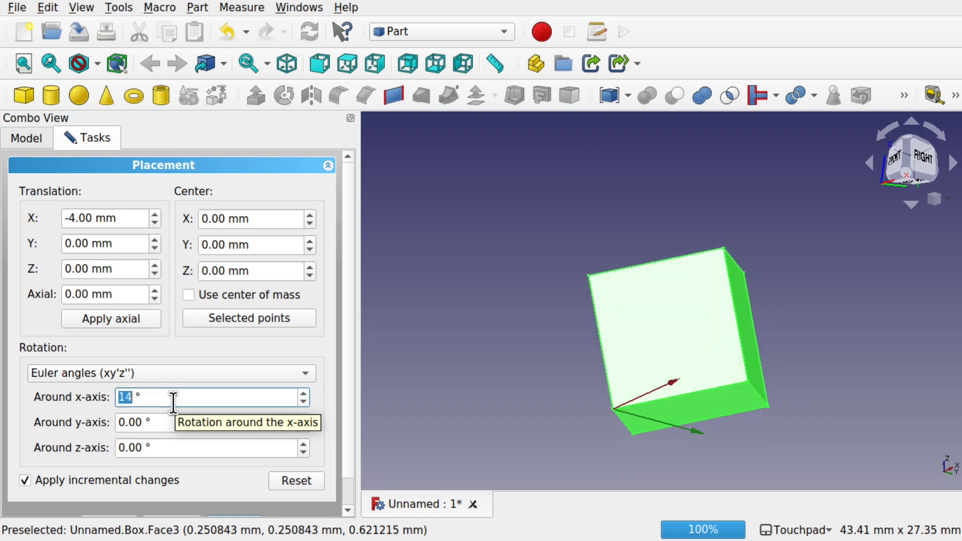
{"action": "scroll", "coordinate": [173, 402], "scroll_direction": "up", "scroll_amount": 2}
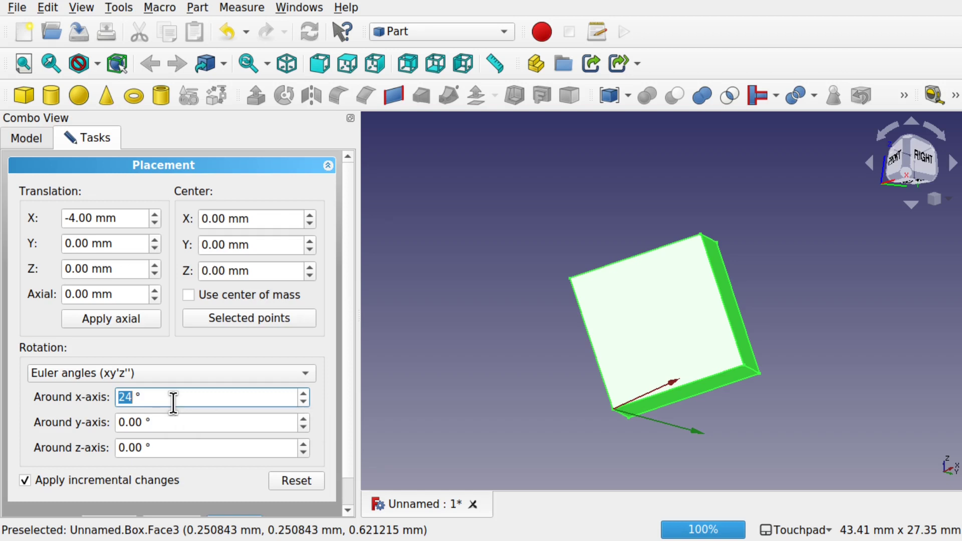
Step: Turn off incremental placement changes and reset the cube's placement to zero
{"action": "left_click", "coordinate": [295, 480]}
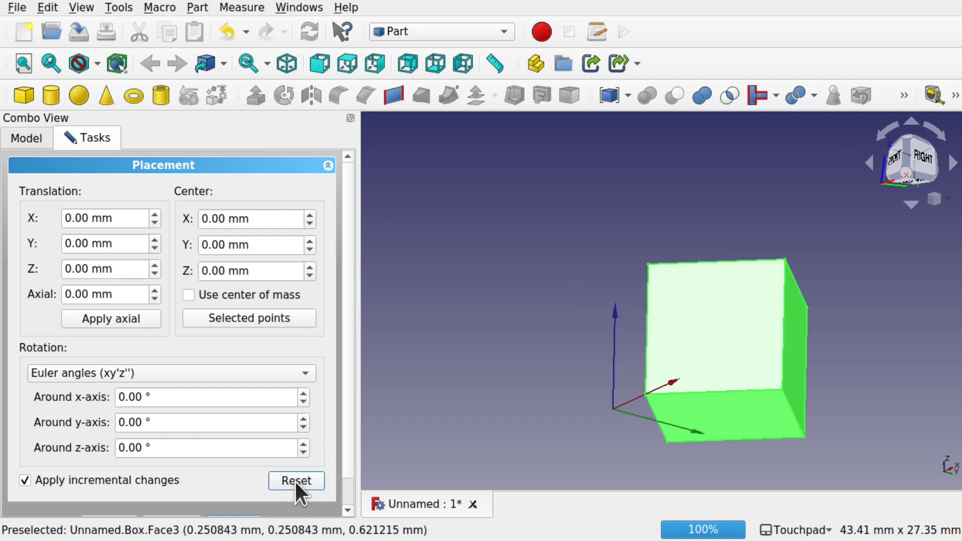
{"action": "left_click", "coordinate": [23, 480]}
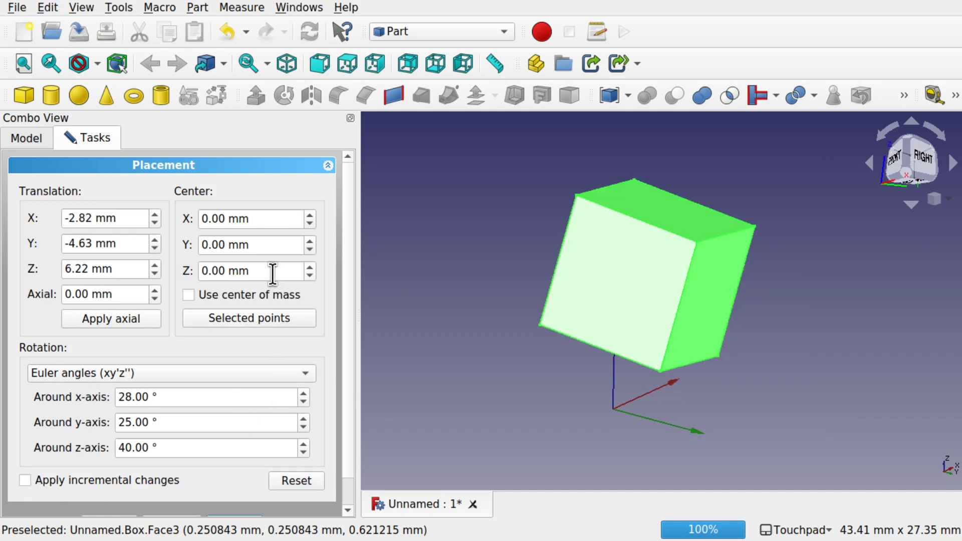
{"action": "left_click", "coordinate": [302, 482]}
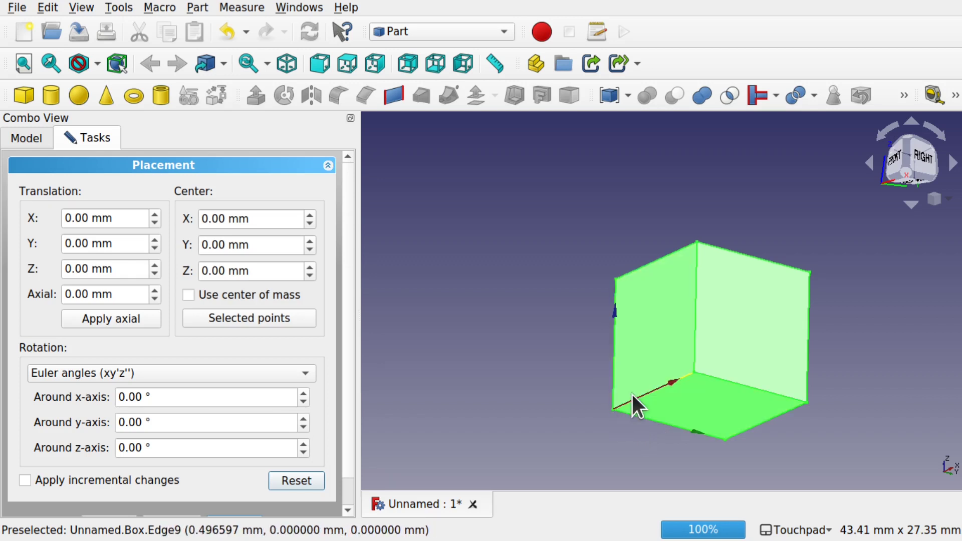
Step: Select two diagonally opposite vertices of the cube and use them to define the rotation center and a custom axis
{"action": "middle_click_drag", "start_coordinate": [684, 328], "coordinate": [647, 382], "text": "alt"}
{"action": "middle_click_drag", "start_coordinate": [694, 347], "coordinate": [579, 411], "text": "shift"}
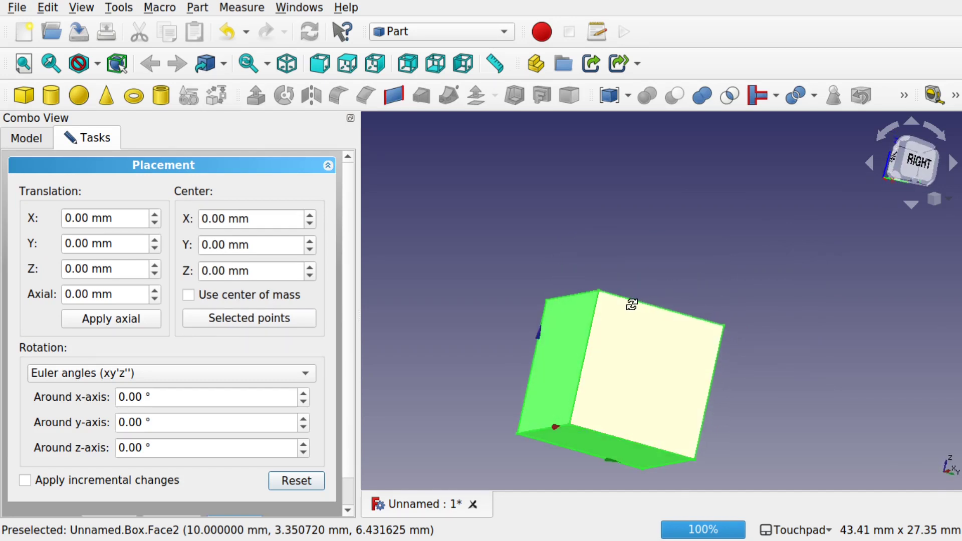
{"action": "left_click", "coordinate": [569, 422]}
{"action": "middle_click_drag", "start_coordinate": [679, 371], "coordinate": [570, 383]}
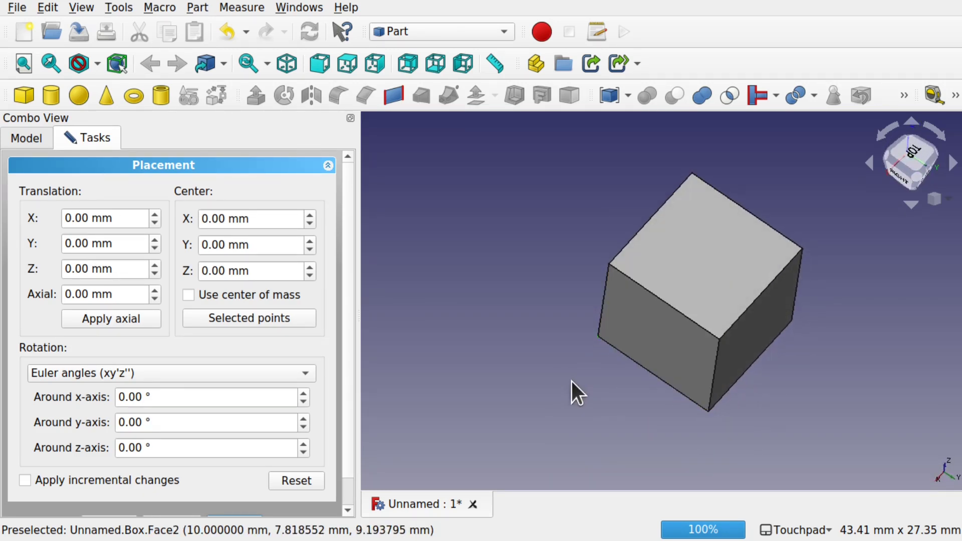
{"action": "left_click", "coordinate": [803, 248]}
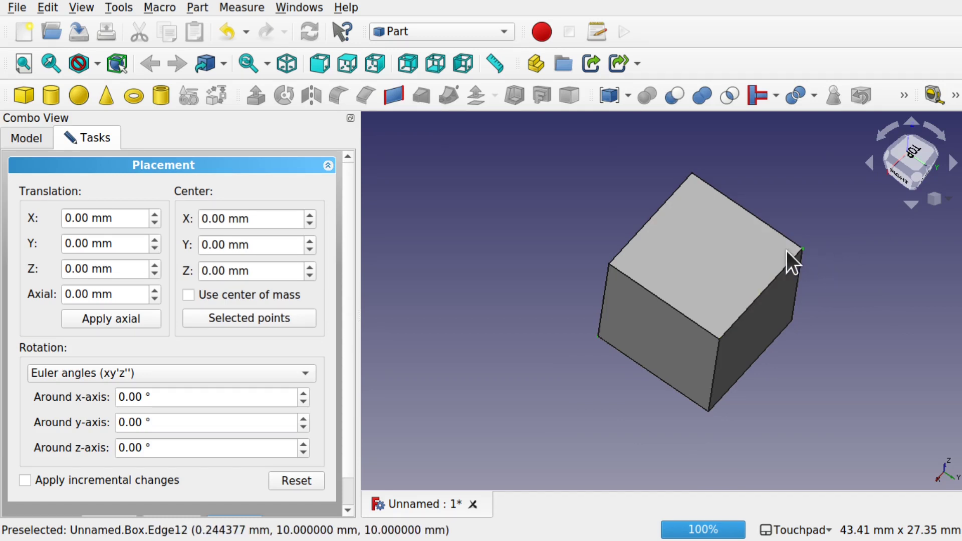
{"action": "left_click", "coordinate": [263, 318]}
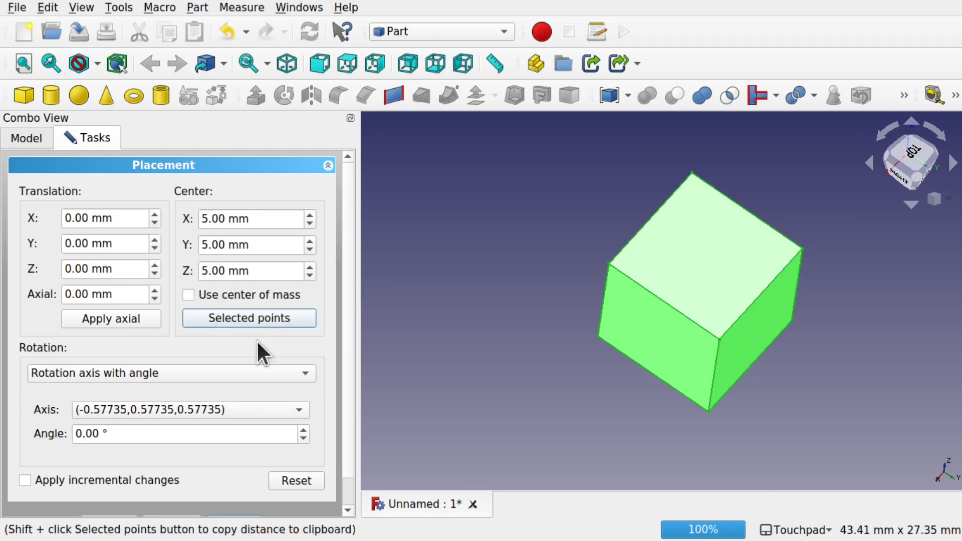
Step: Set the cube's rotation angle about the custom diagonal axis to 10°
{"action": "left_click", "coordinate": [302, 431]}
{"action": "left_click", "coordinate": [302, 431]}
{"action": "left_click", "coordinate": [301, 431]}
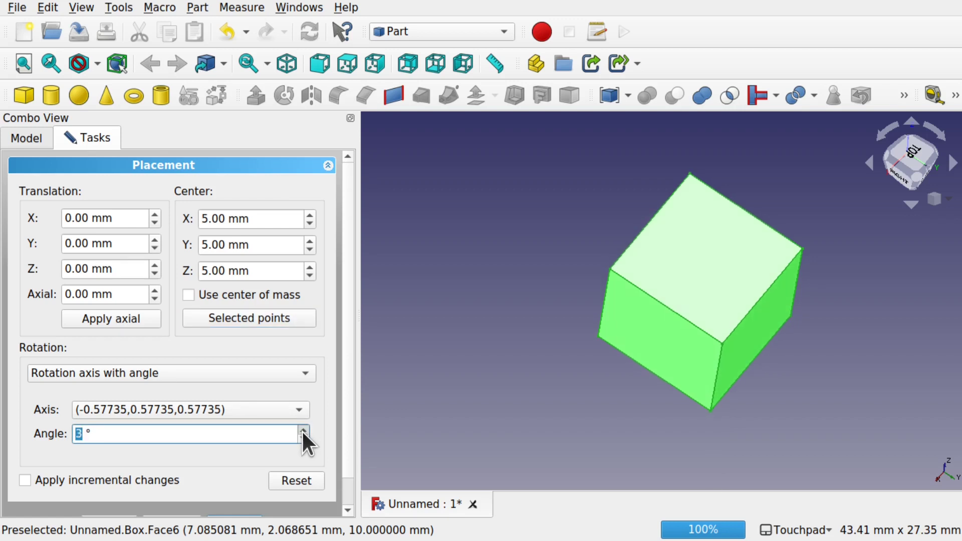
{"action": "left_click", "coordinate": [301, 431]}
{"action": "left_click", "coordinate": [301, 431]}
{"action": "left_click", "coordinate": [302, 431]}
{"action": "left_click", "coordinate": [302, 431]}
{"action": "left_click", "coordinate": [302, 431]}
{"action": "left_click", "coordinate": [302, 431]}
{"action": "left_click", "coordinate": [302, 431]}
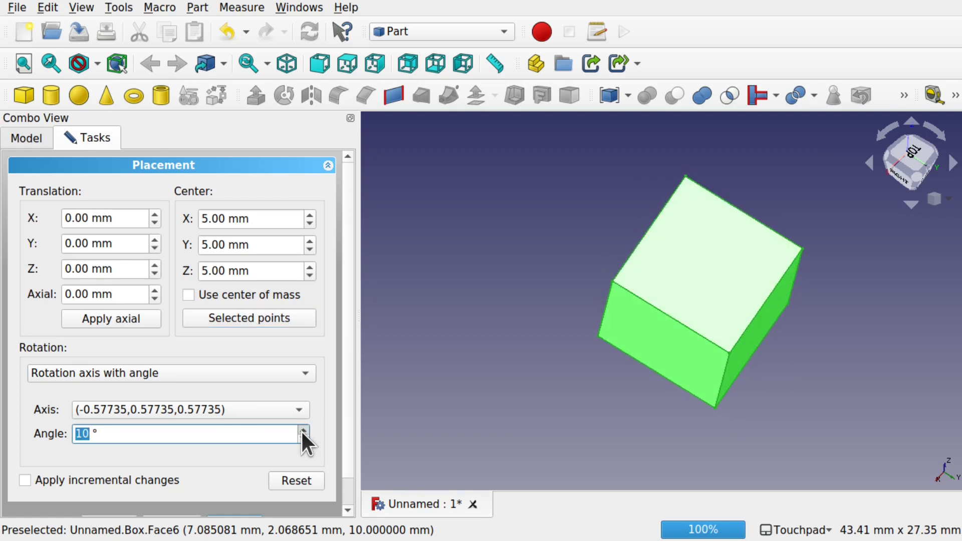
Step: Increase the rotation angle about the custom diagonal axis to 208°
{"action": "left_click", "coordinate": [226, 438]}
{"action": "left_click_drag", "start_coordinate": [692, 430], "coordinate": [776, 393], "text": "alt"}
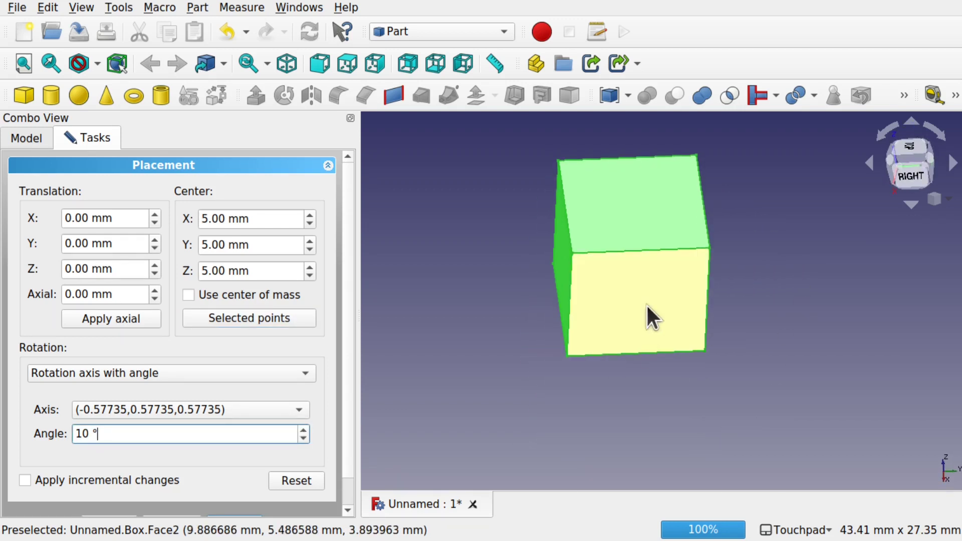
{"action": "left_click_drag", "start_coordinate": [648, 318], "coordinate": [640, 269], "text": "alt"}
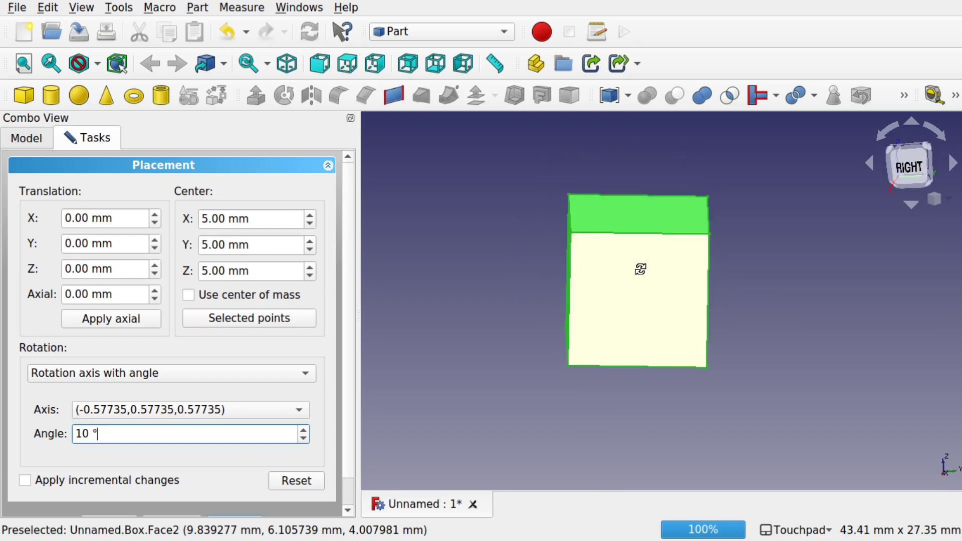
{"action": "scroll", "coordinate": [181, 431], "scroll_direction": "up", "scroll_amount": 20}
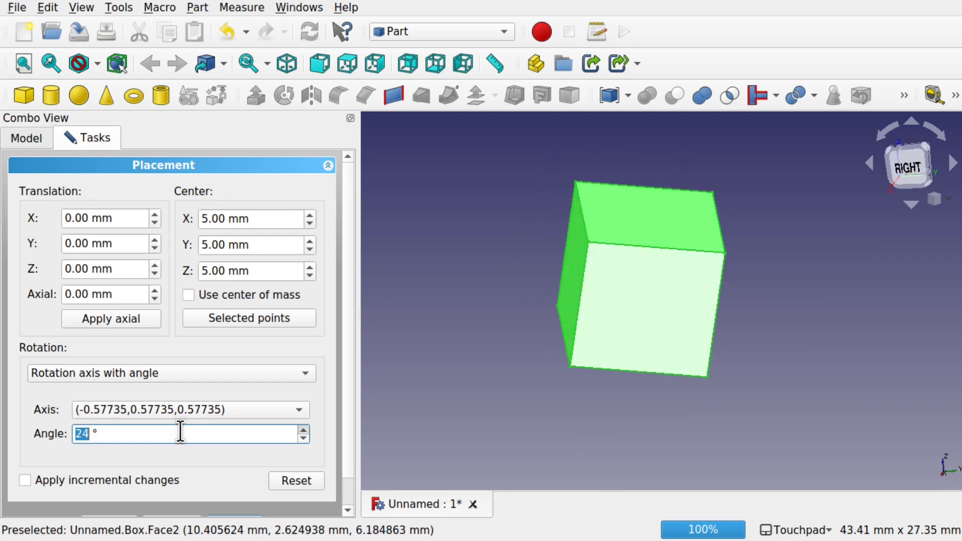
{"action": "scroll", "coordinate": [180, 432], "scroll_direction": "up", "scroll_amount": 20}
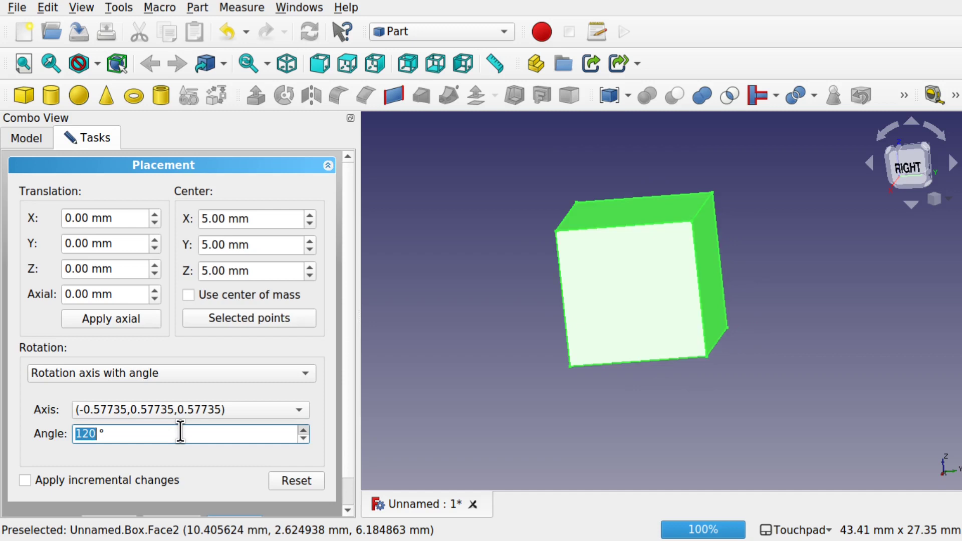
{"action": "scroll", "coordinate": [181, 432], "scroll_direction": "up", "scroll_amount": 20}
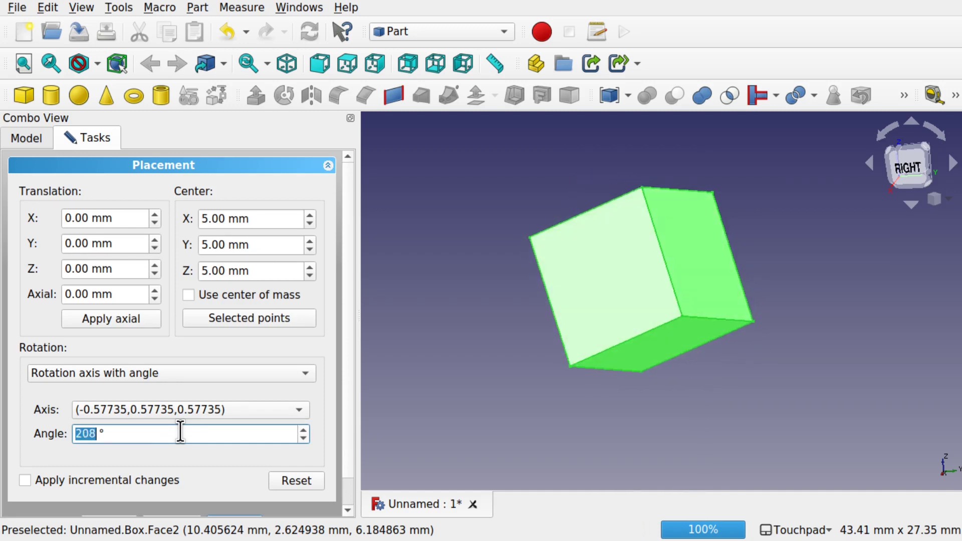
Step: Reset the cube's placement, and bring up and close the instructions for using selected points as the rotation center
{"action": "left_click", "coordinate": [284, 476]}
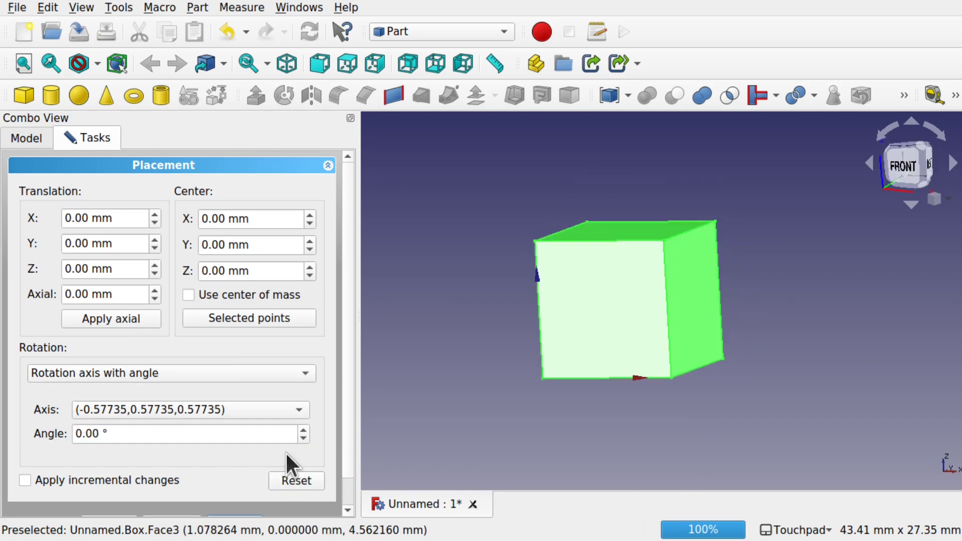
{"action": "left_click", "coordinate": [243, 316]}
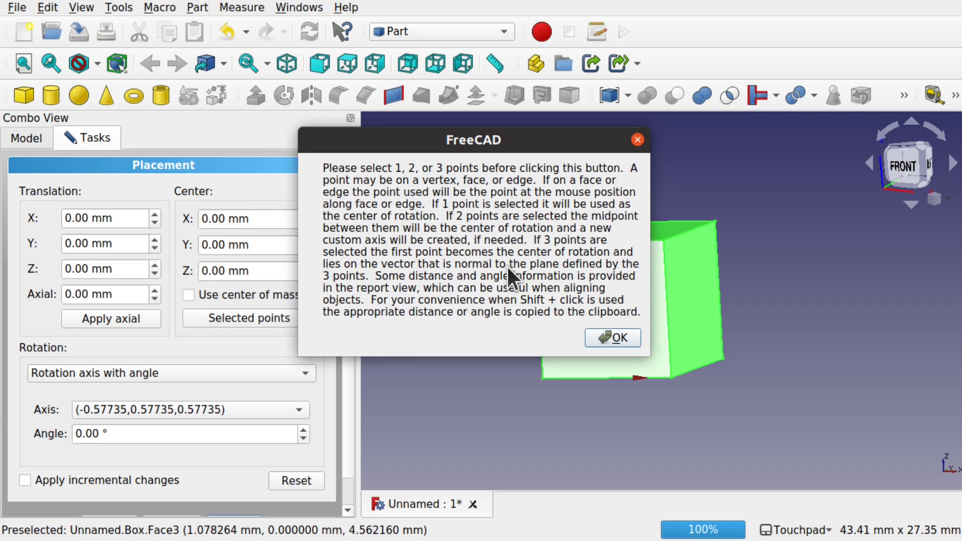
{"action": "left_click", "coordinate": [613, 334]}
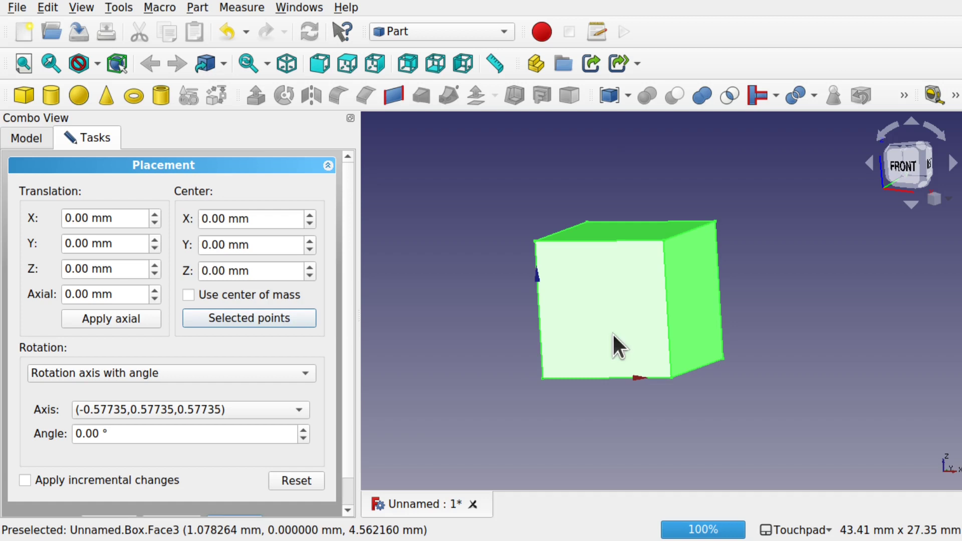
Step: Pick a point near the middle of the cube's face at X = 10 mm and use it as the rotation center
{"action": "left_click_drag", "start_coordinate": [742, 320], "coordinate": [772, 271], "text": "alt"}
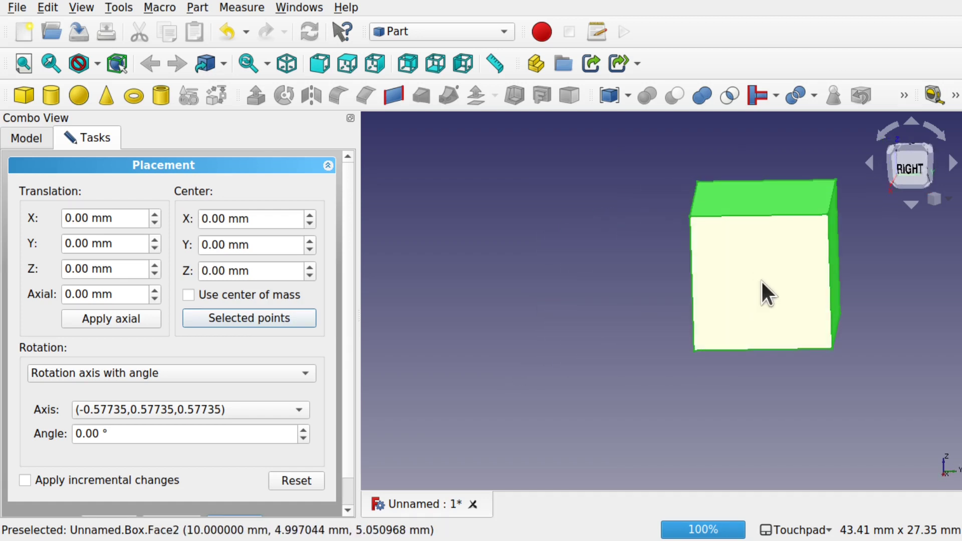
{"action": "left_click", "coordinate": [761, 280]}
{"action": "left_click", "coordinate": [761, 279]}
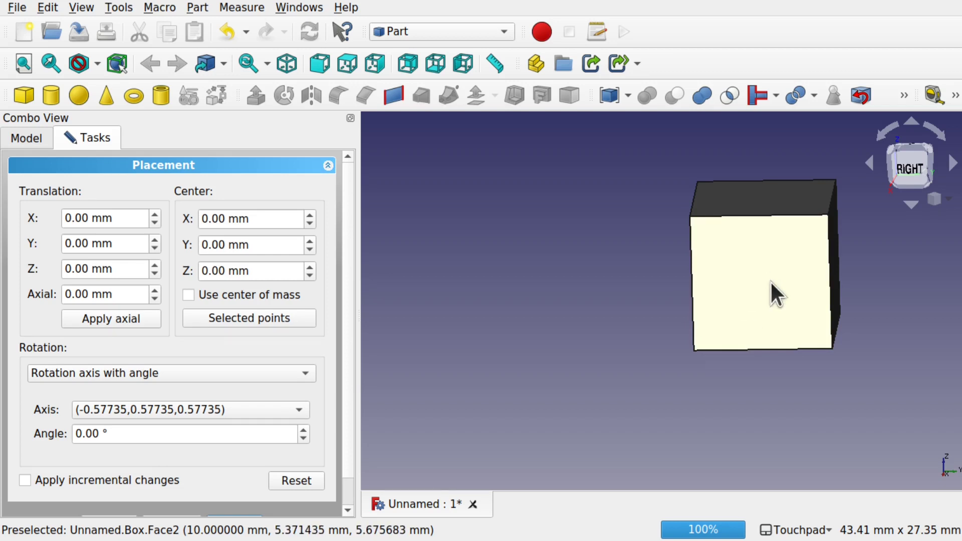
{"action": "left_click", "coordinate": [761, 279]}
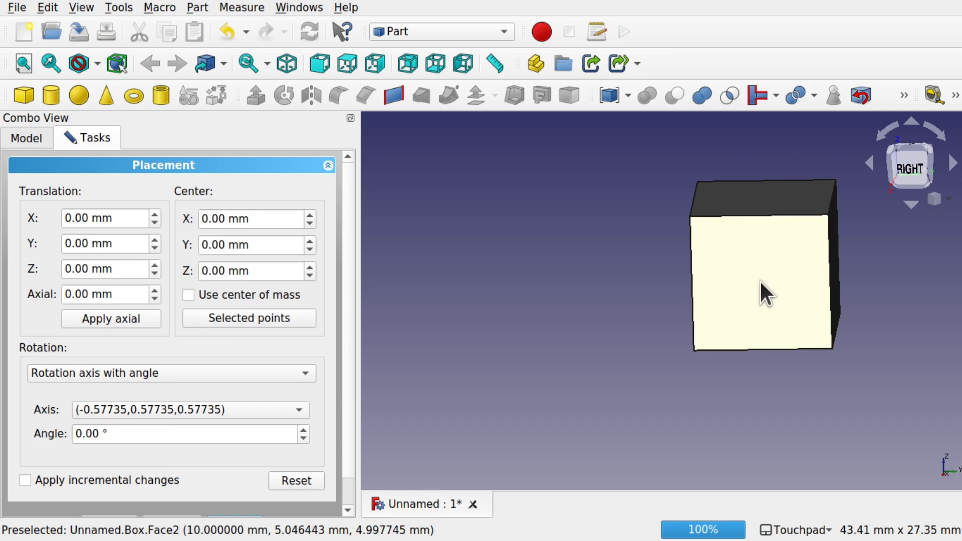
{"action": "left_click", "coordinate": [253, 318]}
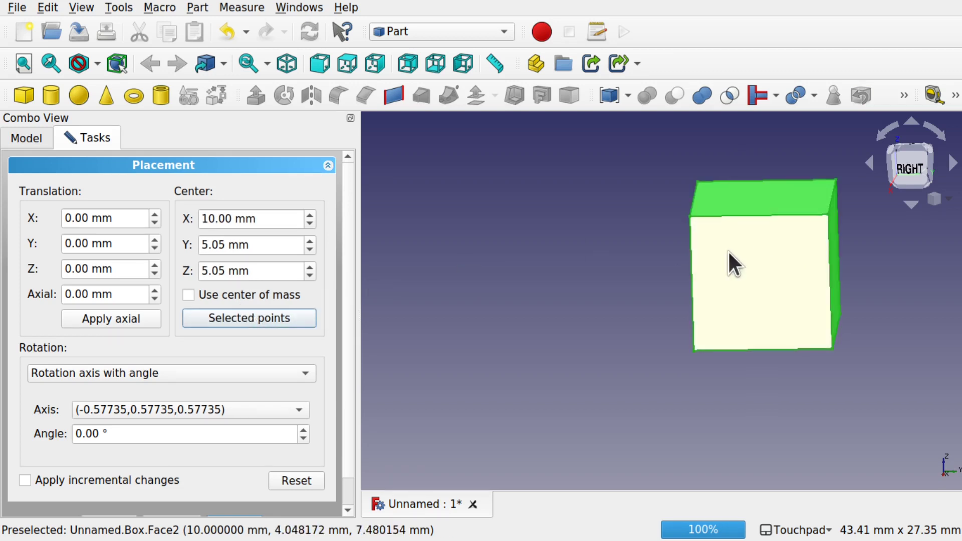
Step: Round the rotation center's Y and Z coordinates to 5.0 mm each
{"action": "left_click", "coordinate": [229, 245]}
{"action": "key", "text": "BackSpace"}
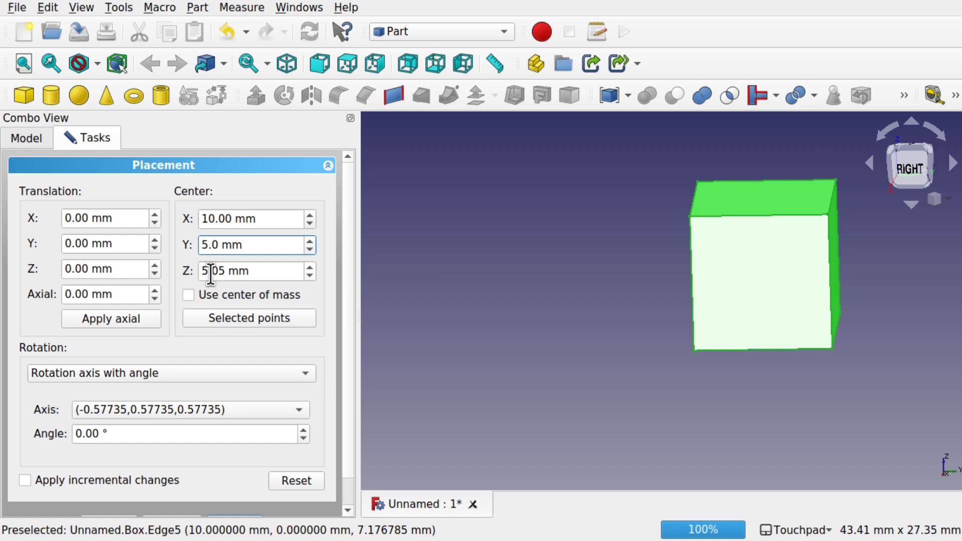
{"action": "left_click", "coordinate": [225, 271]}
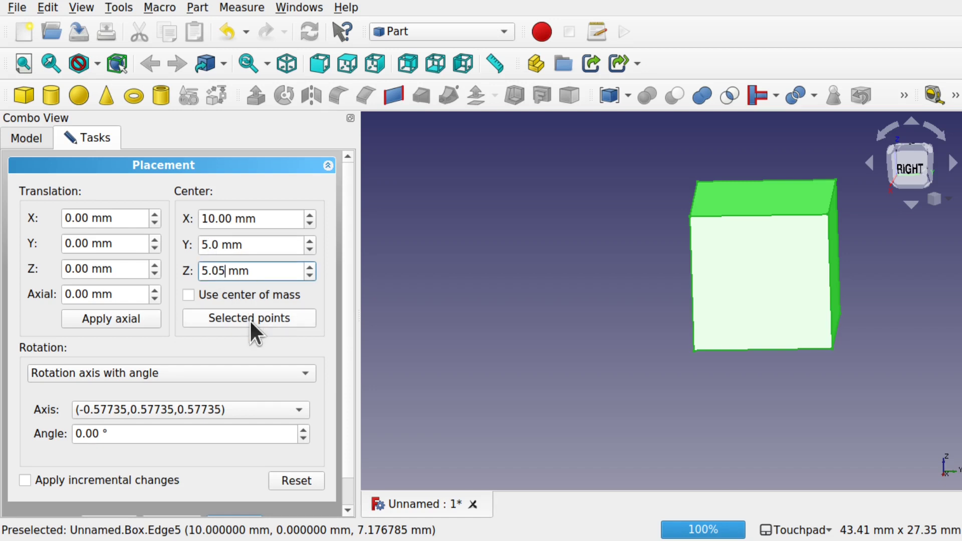
{"action": "key", "text": "BackSpace"}
{"action": "left_click", "coordinate": [266, 245]}
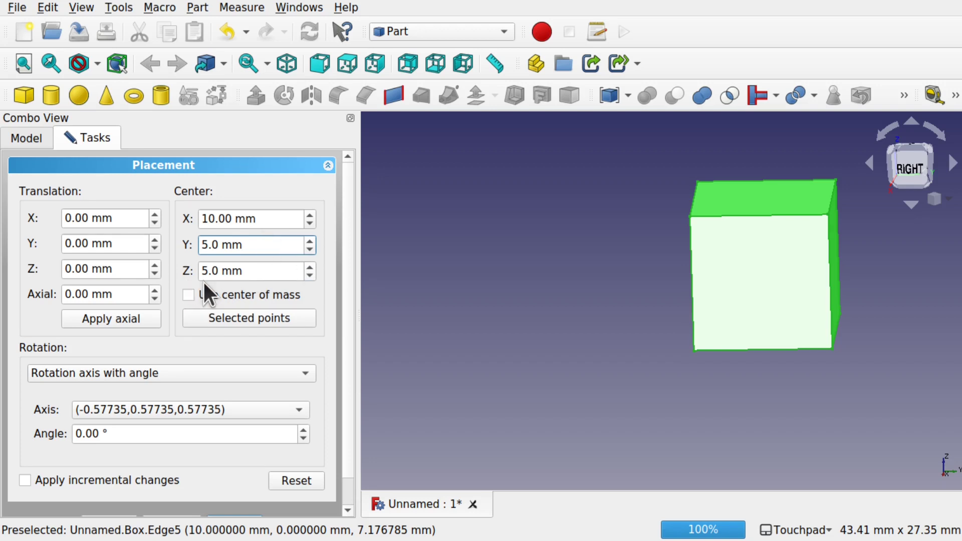
Step: Select the cube's upper vertex at X 0, Y 10, Z 10 mm and use it as the rotation center
{"action": "left_click_drag", "start_coordinate": [709, 237], "coordinate": [780, 261], "text": "alt"}
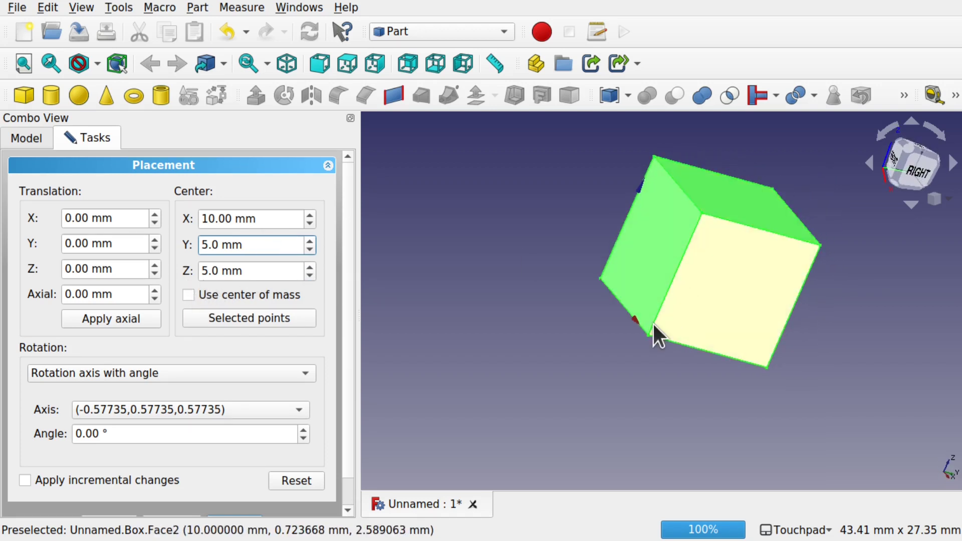
{"action": "left_click_drag", "start_coordinate": [652, 323], "coordinate": [765, 261], "text": "alt"}
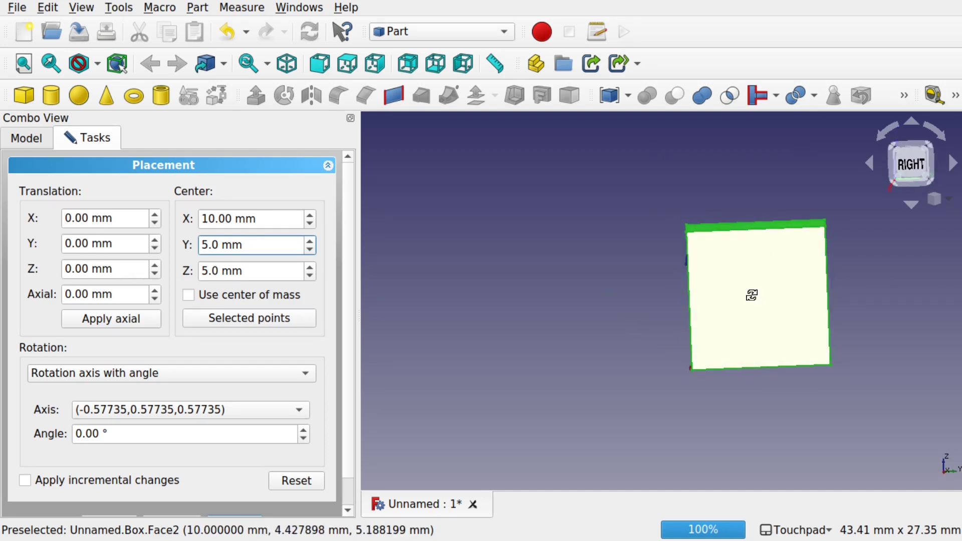
{"action": "left_click_drag", "start_coordinate": [751, 295], "coordinate": [796, 326], "text": "alt"}
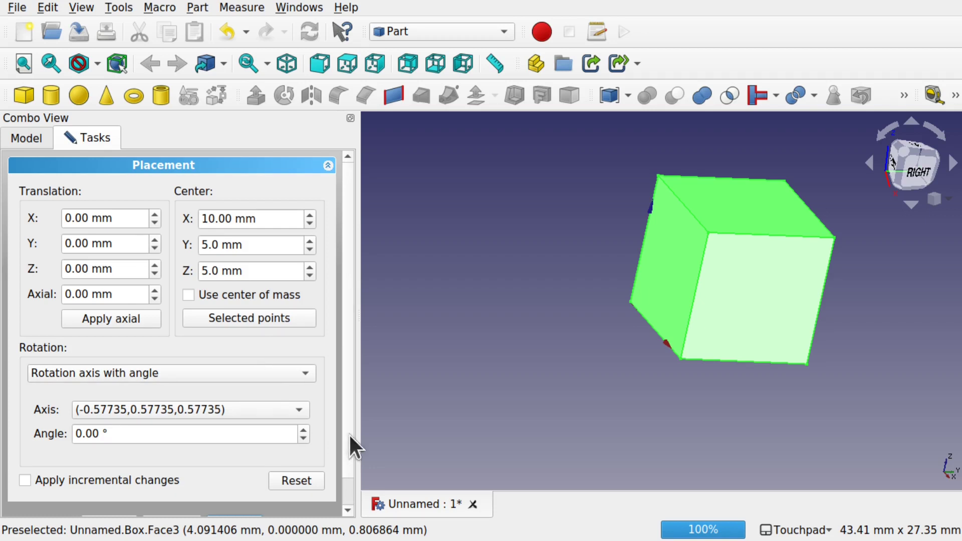
{"action": "scroll", "coordinate": [351, 475], "scroll_direction": "down", "scroll_amount": 1}
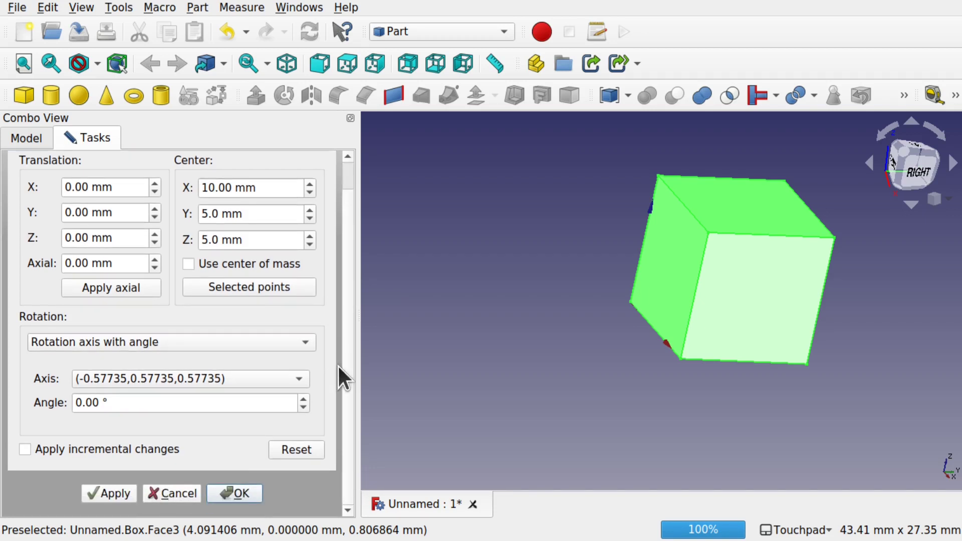
{"action": "scroll", "coordinate": [346, 378], "scroll_direction": "up", "scroll_amount": 1}
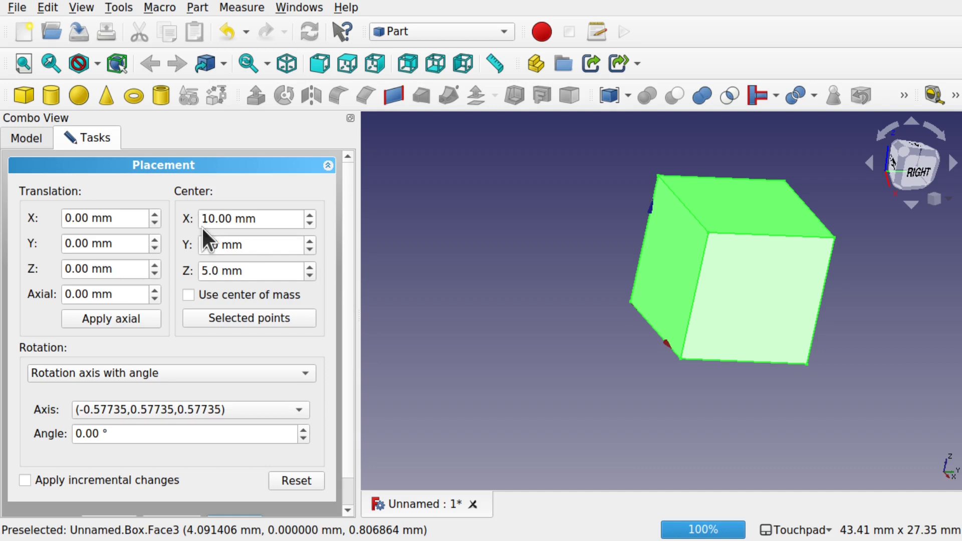
{"action": "left_click", "coordinate": [785, 179]}
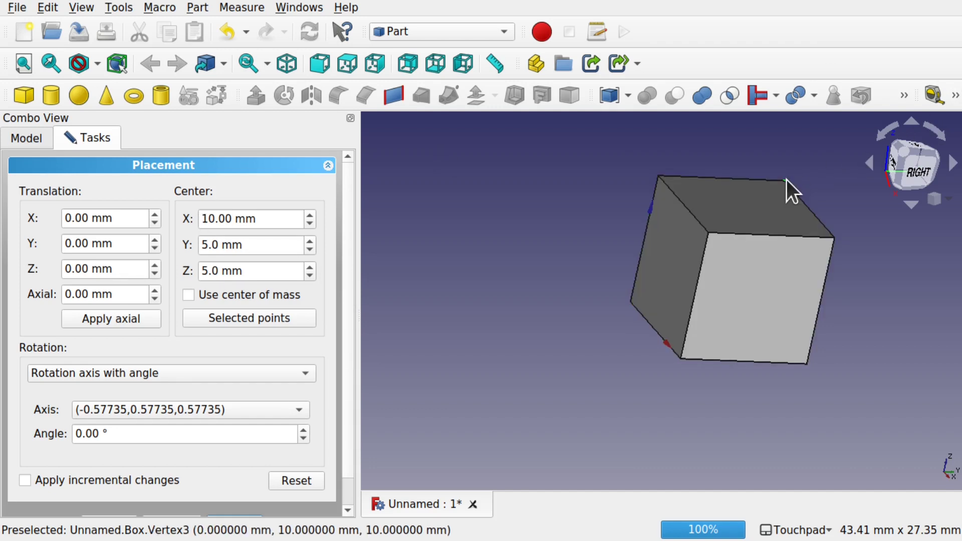
{"action": "left_click", "coordinate": [228, 319]}
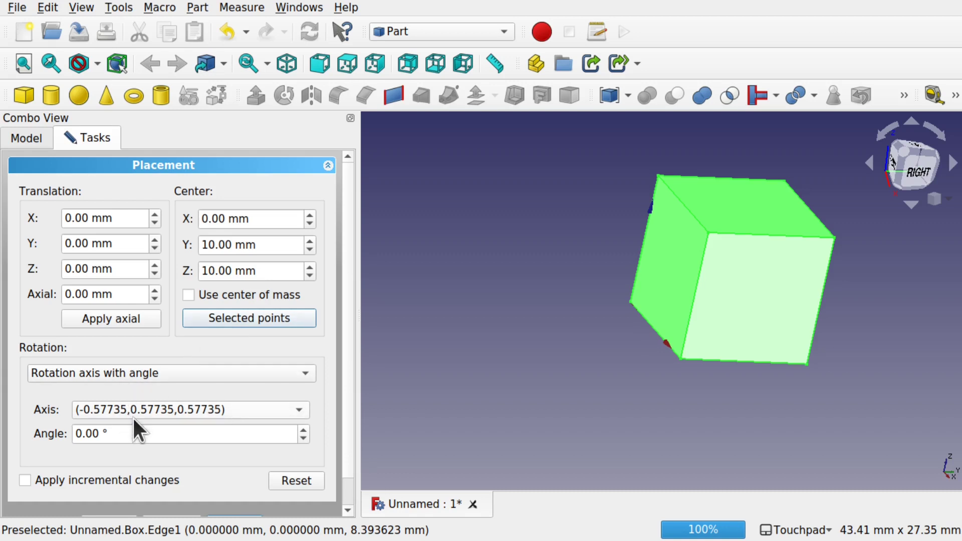
Step: Rotate the cube by -45° about the custom diagonal axis and accept the placement
{"action": "left_click", "coordinate": [145, 373]}
{"action": "left_click", "coordinate": [146, 373]}
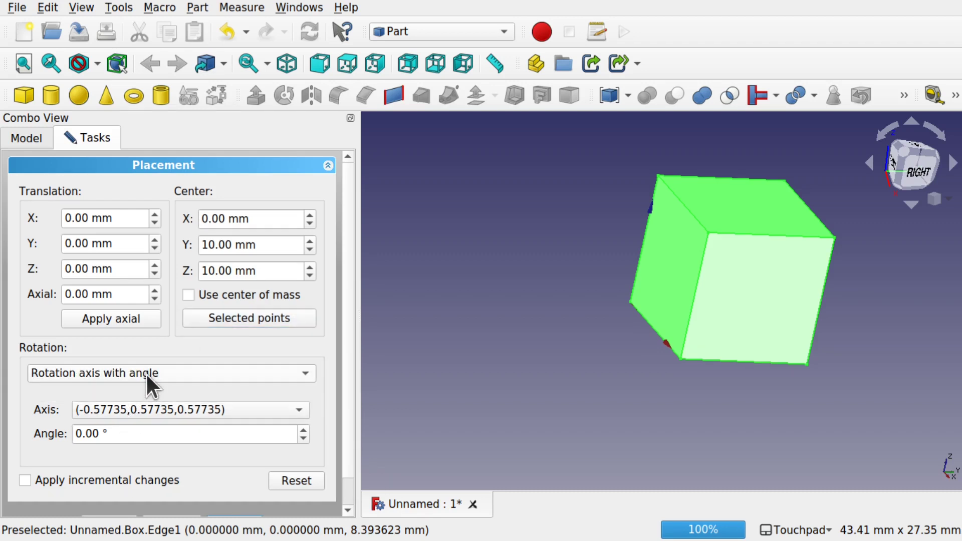
{"action": "left_click", "coordinate": [138, 432]}
{"action": "scroll", "coordinate": [139, 431], "scroll_direction": "down", "scroll_amount": 15}
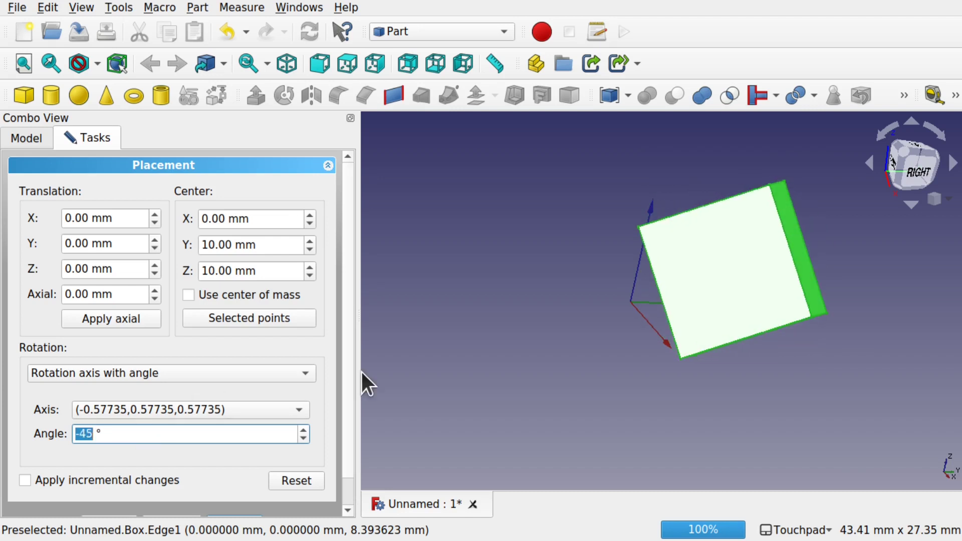
{"action": "left_click_drag", "start_coordinate": [347, 335], "coordinate": [346, 426]}
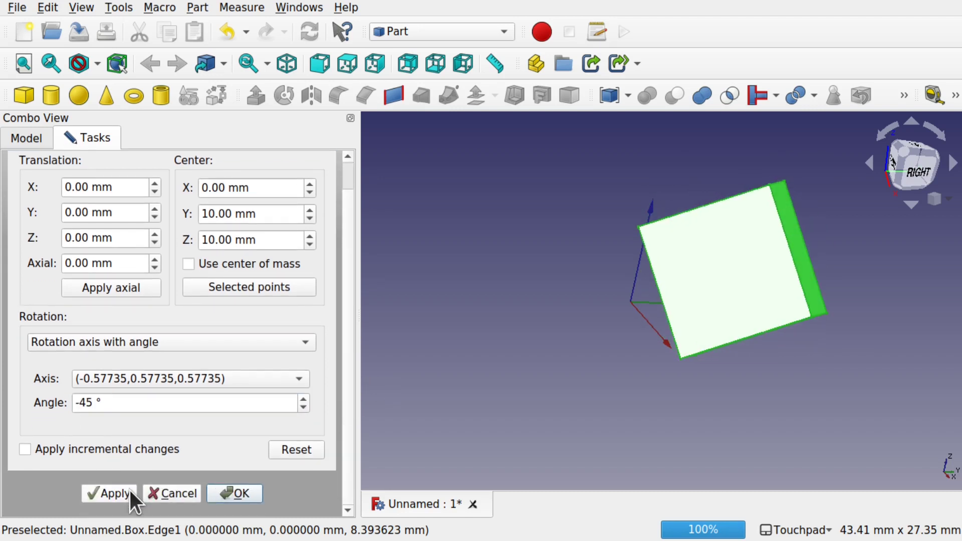
{"action": "left_click", "coordinate": [241, 494]}
Step: Start the Transform tool on the cube and view its movement and rotation handles from the rear side
{"action": "left_click_drag", "start_coordinate": [704, 293], "coordinate": [662, 294], "text": "alt"}
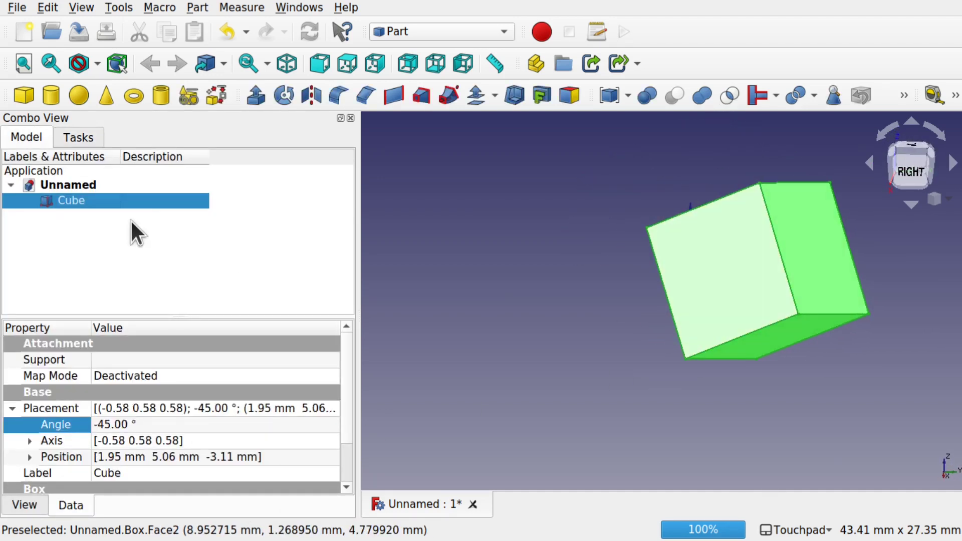
{"action": "right_click", "coordinate": [108, 202]}
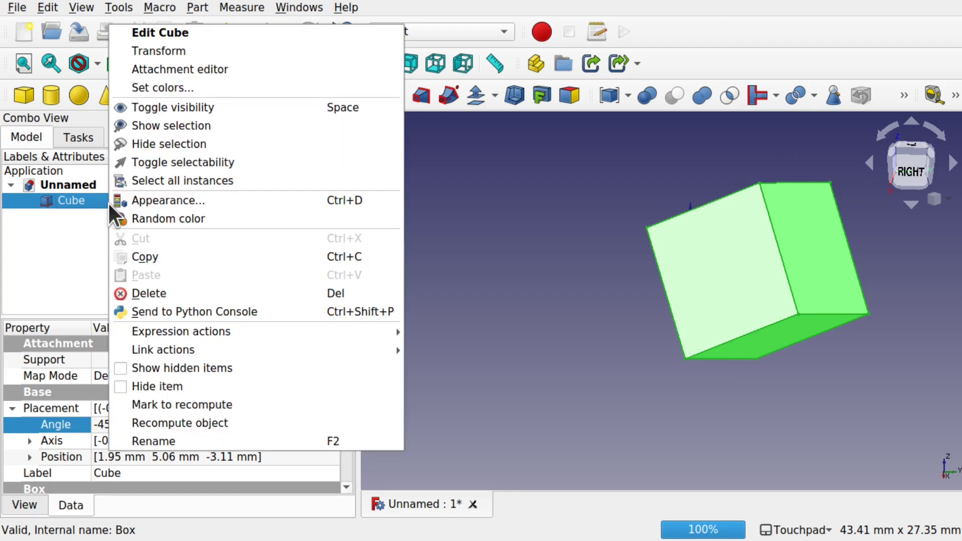
{"action": "left_click", "coordinate": [207, 53]}
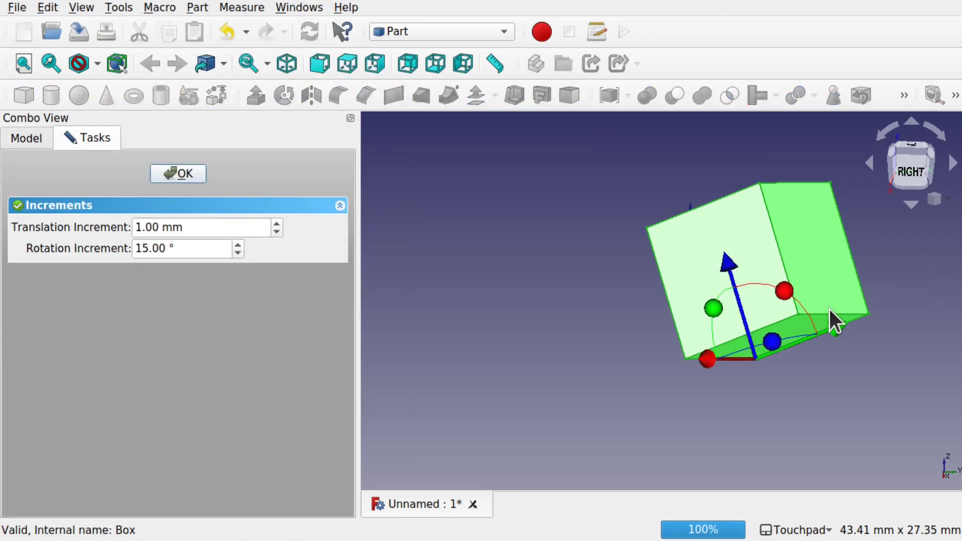
{"action": "left_click_drag", "start_coordinate": [829, 308], "coordinate": [734, 274], "text": "alt"}
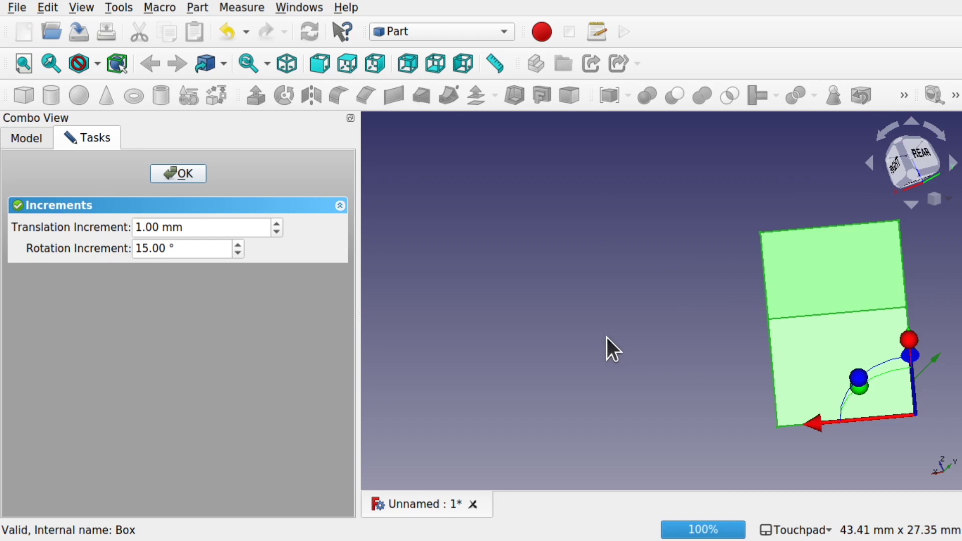
{"action": "left_click_drag", "start_coordinate": [903, 380], "coordinate": [689, 361], "text": "shift"}
{"action": "left_click_drag", "start_coordinate": [683, 323], "coordinate": [653, 356], "text": "alt"}
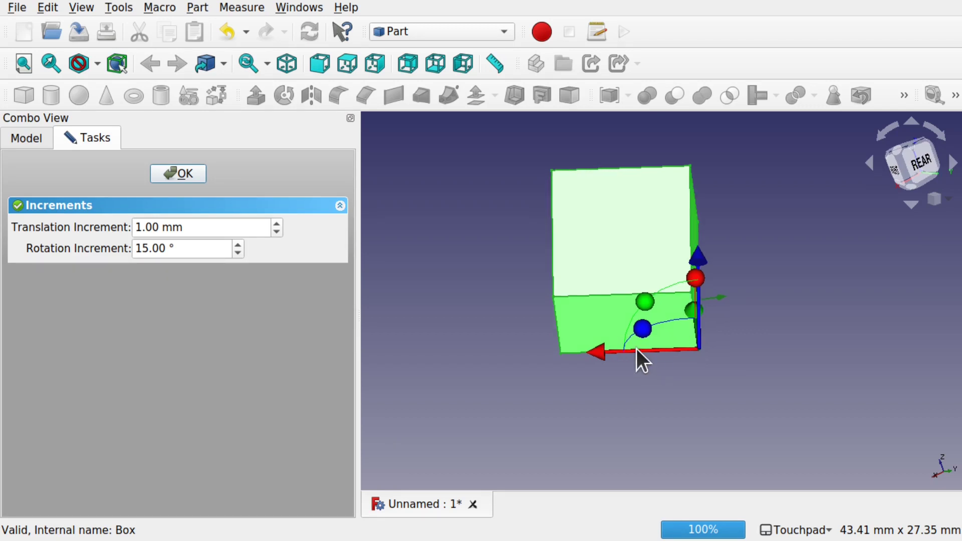